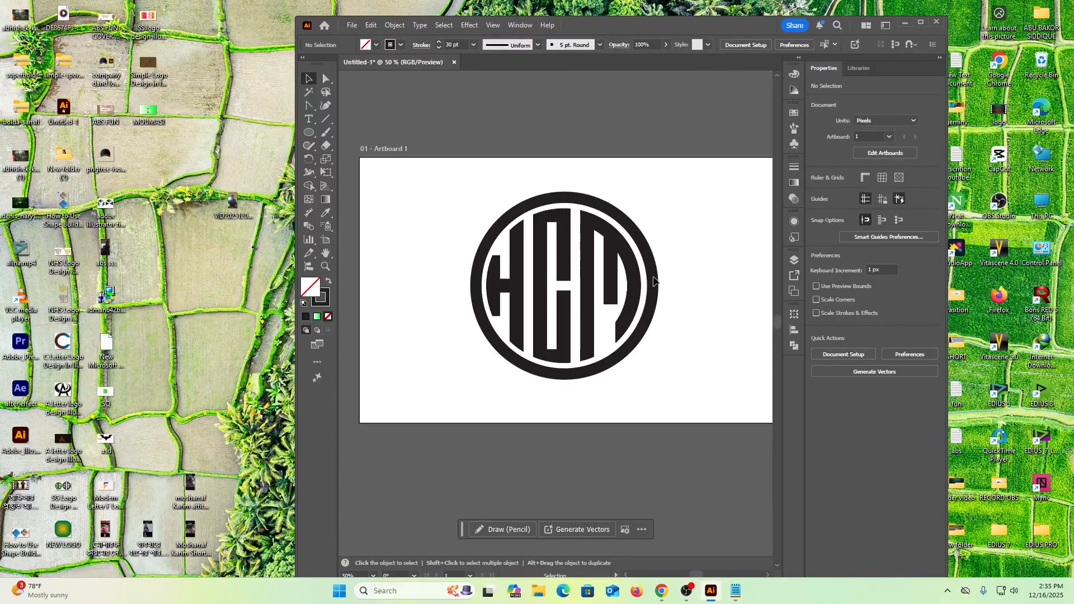
{"action": "left_click_drag", "start_coordinate": [439, 208], "coordinate": [665, 351]}
{"action": "key", "text": "Delete"}
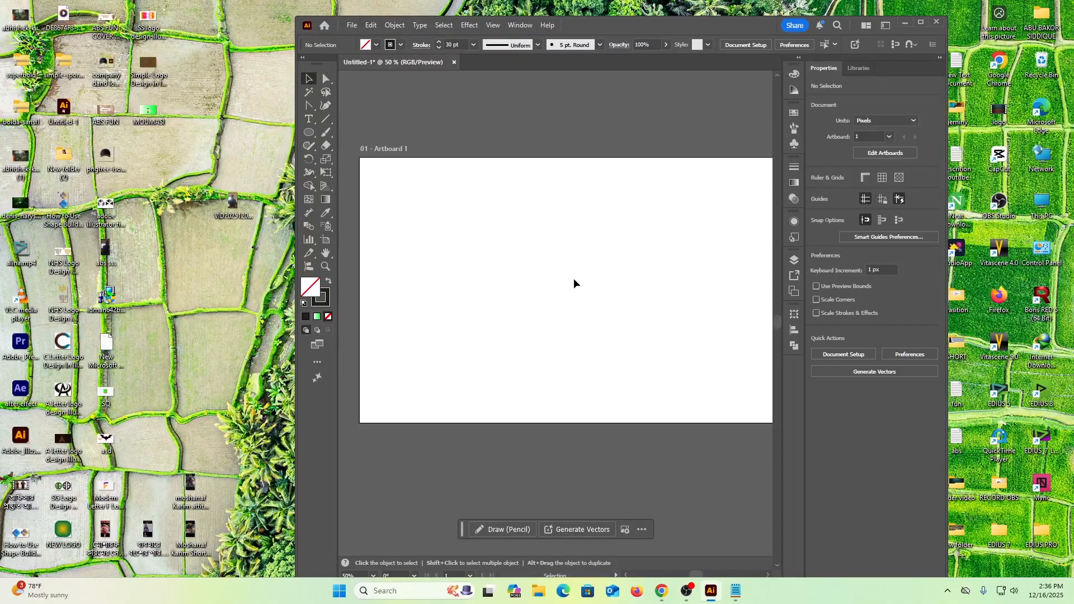
{"action": "key", "text": "ctrl+z"}
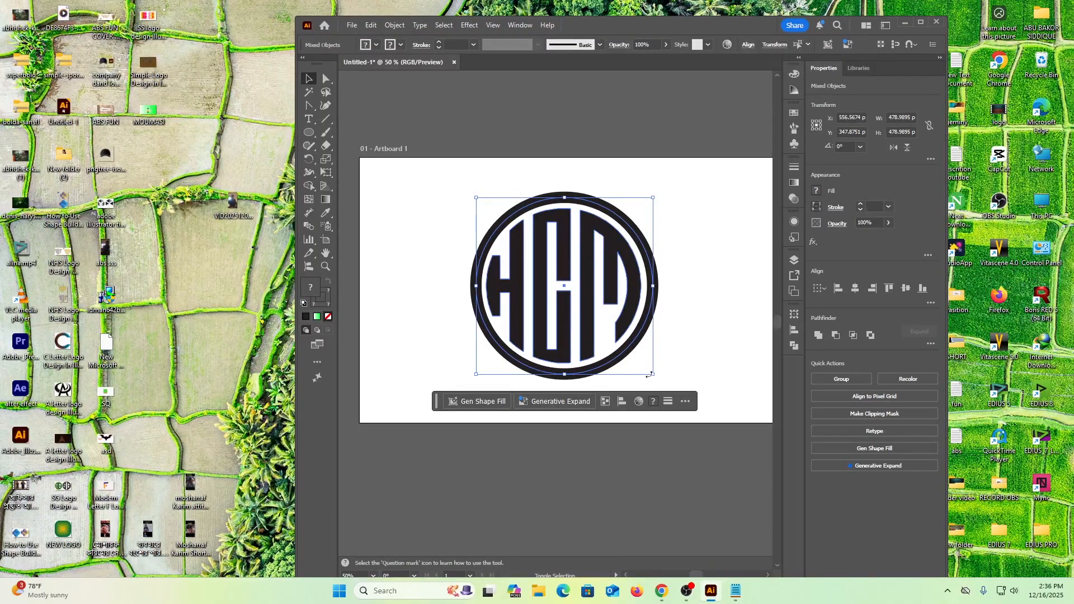
Scale down the circular HCM logo and move it to the artboard's upper-left corner as a reference.
{"action": "left_click_drag", "start_coordinate": [652, 375], "coordinate": [610, 332]}
{"action": "left_click_drag", "start_coordinate": [562, 279], "coordinate": [403, 131]}
{"action": "left_click", "coordinate": [558, 278]}
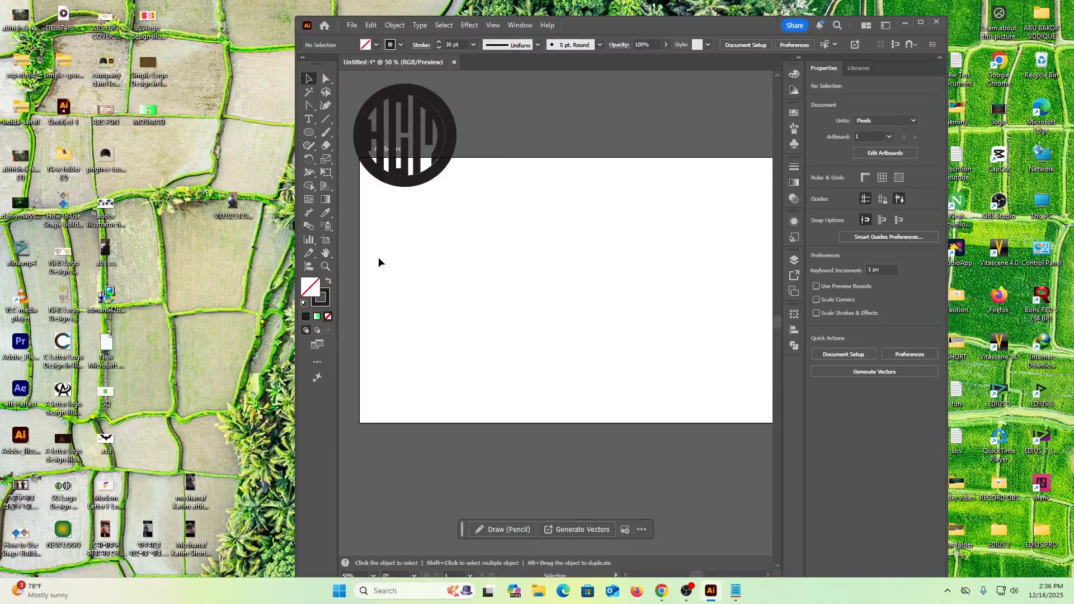
Draw a vertical line about 655 px long on the artboard and set its stroke weight to 0.75 pt.
{"action": "left_click", "coordinate": [326, 119]}
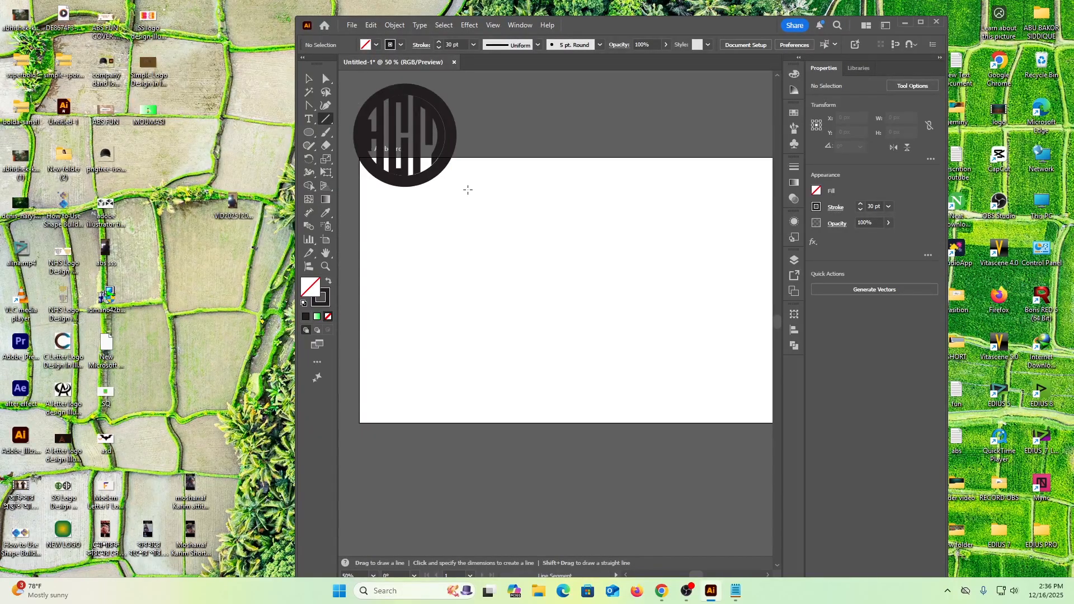
{"action": "left_click_drag", "start_coordinate": [465, 182], "coordinate": [484, 423]}
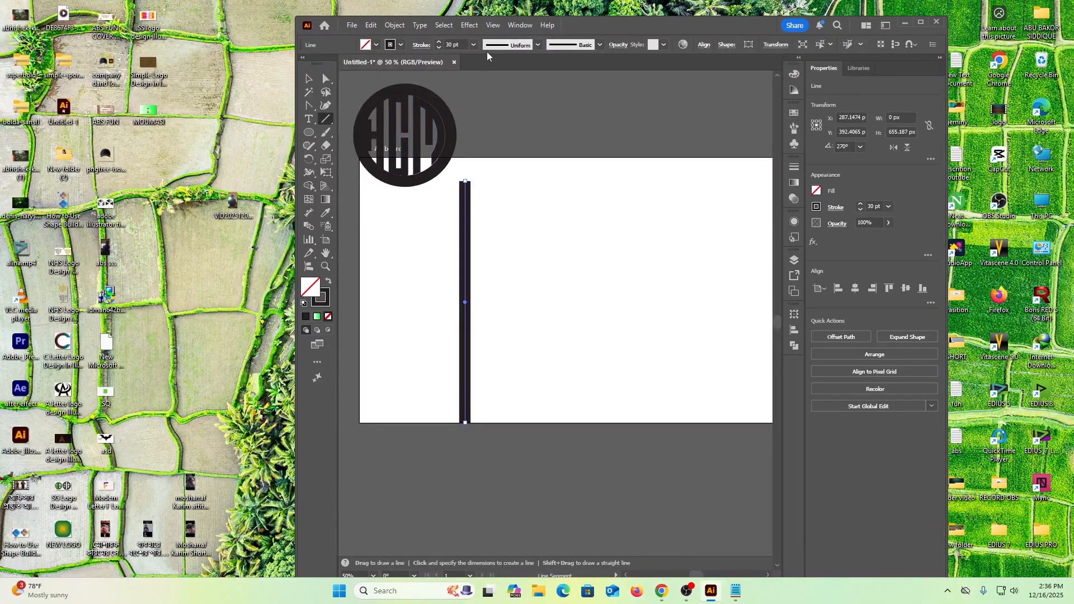
{"action": "left_click", "coordinate": [474, 45]}
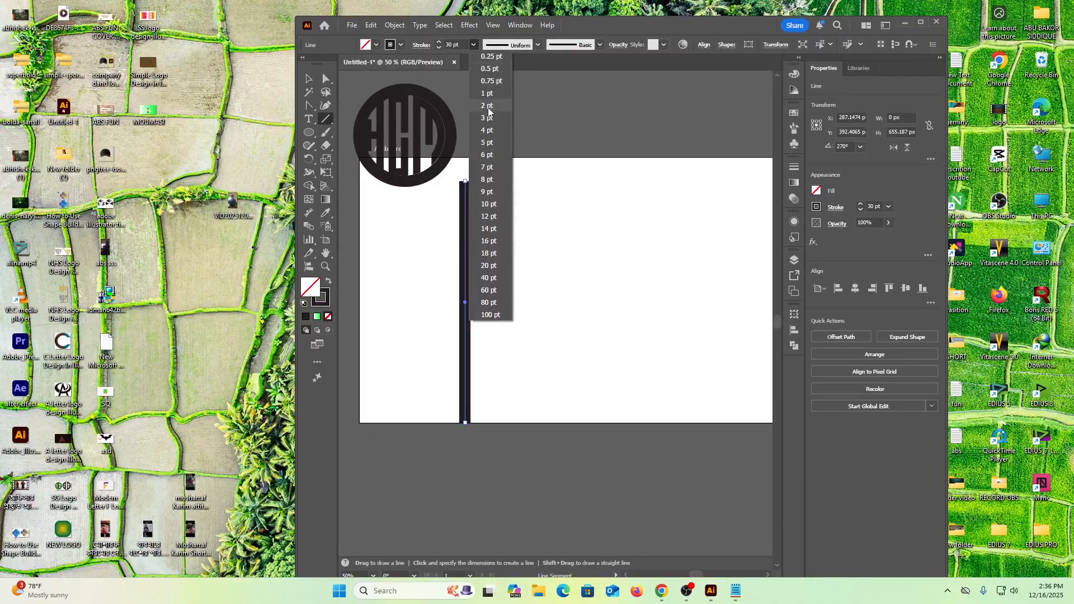
{"action": "left_click", "coordinate": [488, 81]}
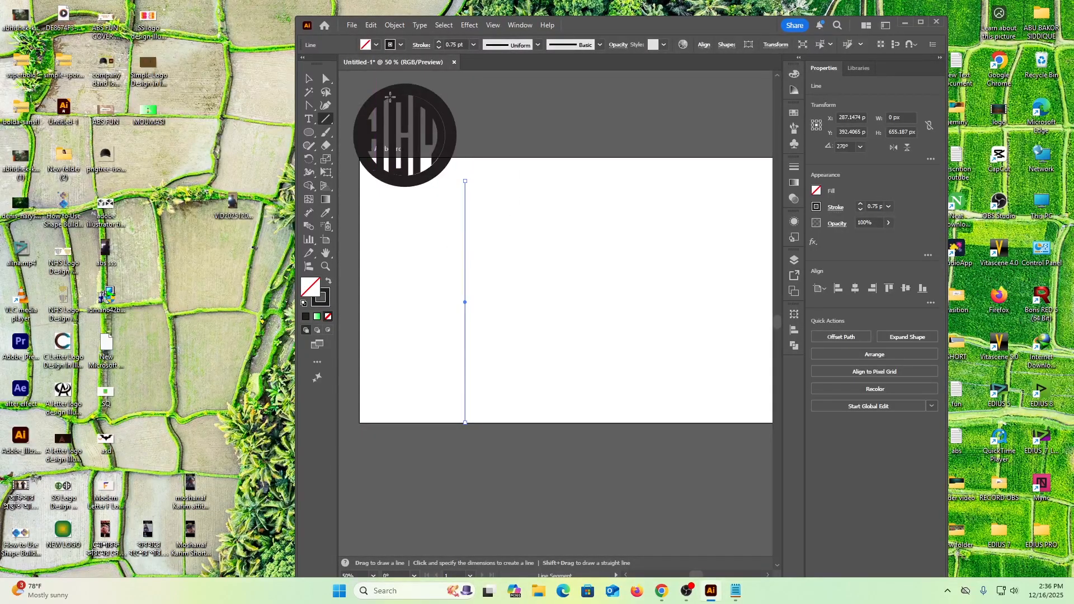
Copy the vertical line about 38 px to the right and repeat the copy to make fourteen evenly spaced lines.
{"action": "left_click", "coordinate": [309, 79]}
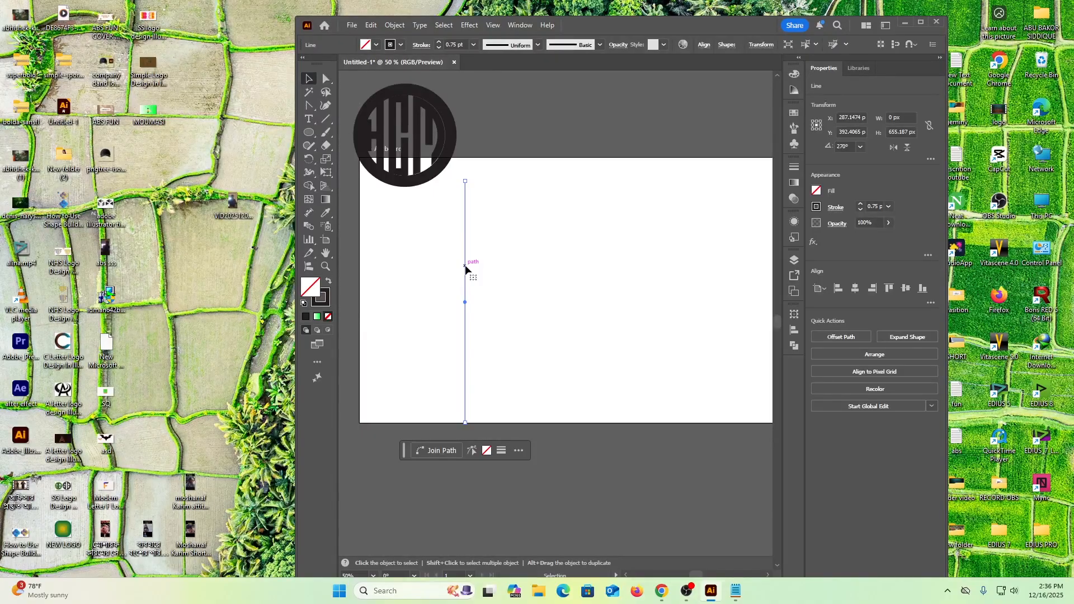
{"action": "left_click_drag", "start_coordinate": [465, 265], "coordinate": [478, 270]}
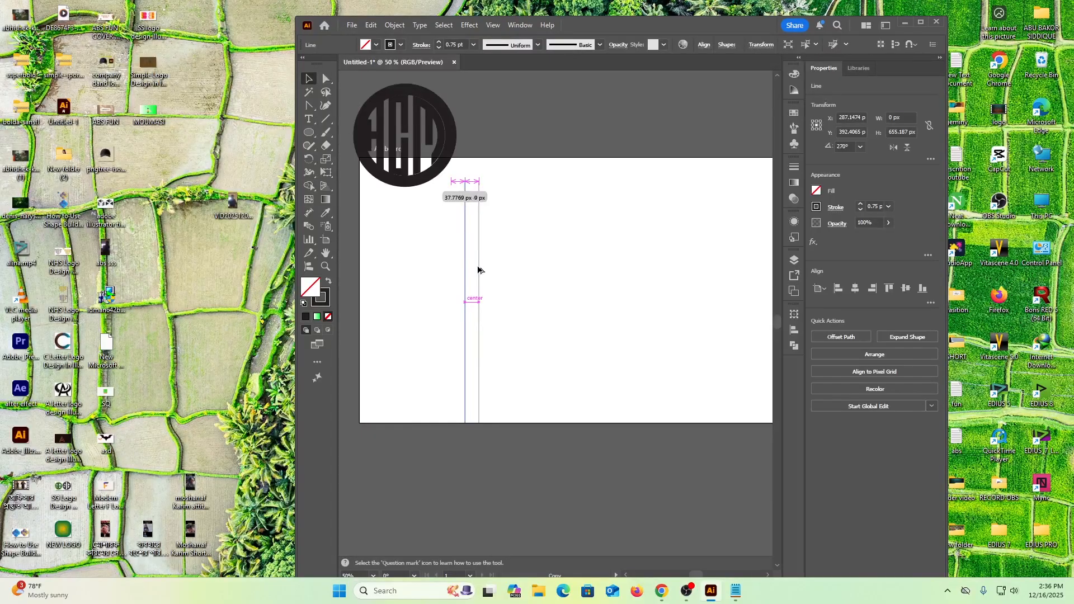
{"action": "left_click_drag", "start_coordinate": [478, 270], "coordinate": [478, 270]}
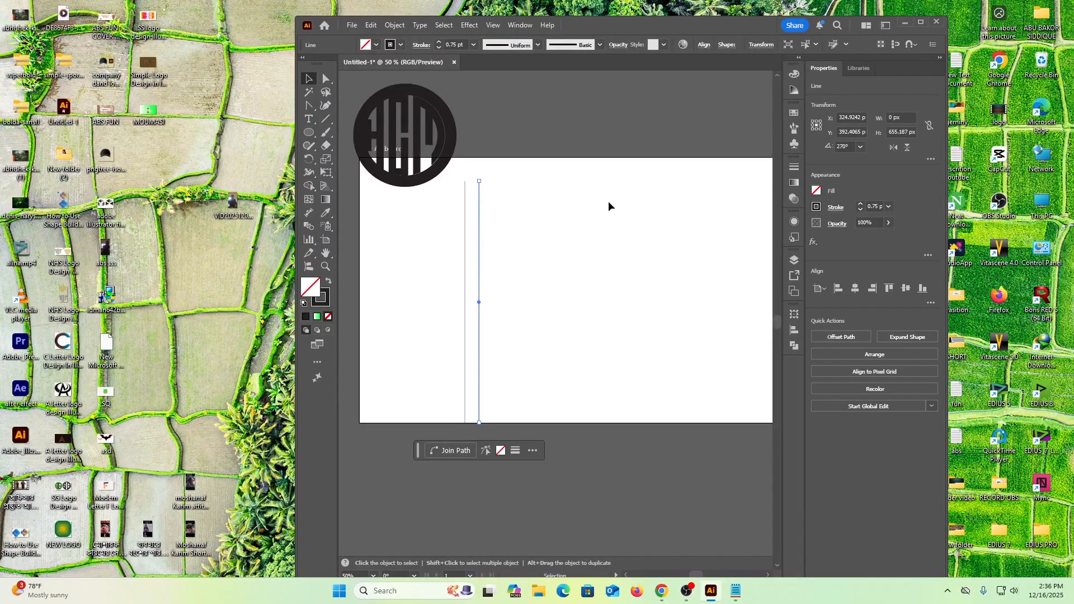
{"action": "key", "text": "ctrl+d"}
{"action": "key", "text": "ctrl+d"}
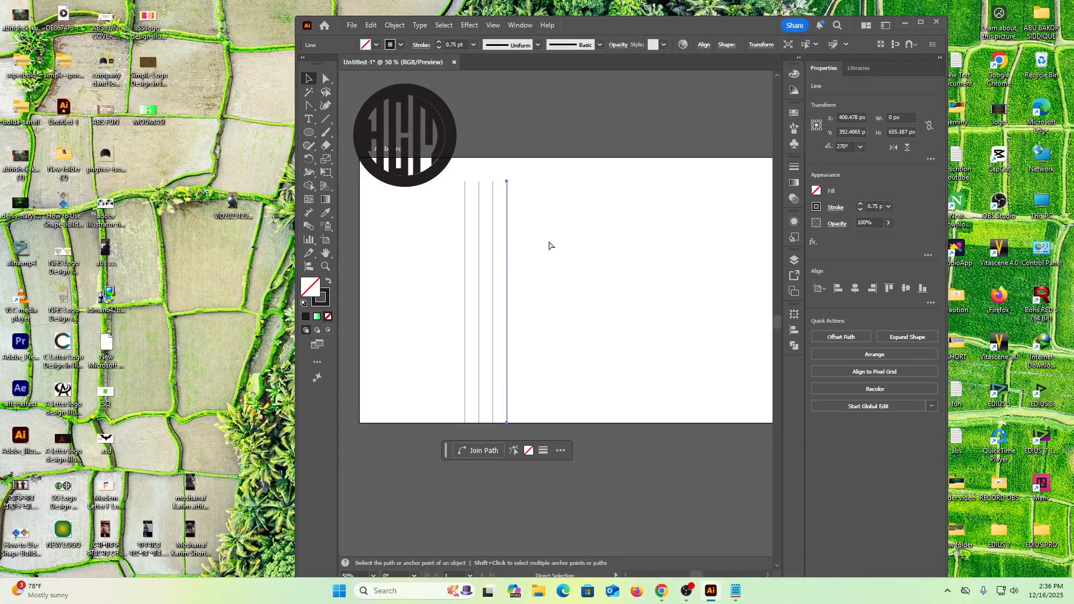
{"action": "key", "text": "ctrl+d"}
{"action": "key", "text": "ctrl+d"}
{"action": "key", "text": "ctrl+d"}
{"action": "key", "text": "ctrl+d"}
{"action": "key", "text": "ctrl+d"}
{"action": "key", "text": "ctrl+d"}
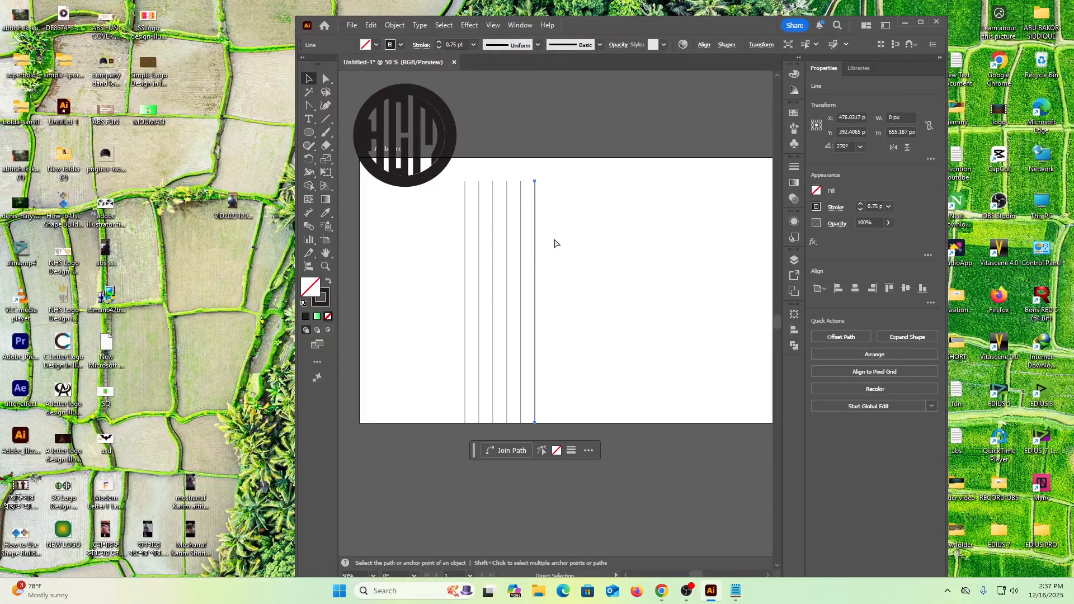
{"action": "key", "text": "ctrl+d"}
{"action": "key", "text": "ctrl+d"}
{"action": "key", "text": "ctrl+d"}
{"action": "key", "text": "ctrl+d"}
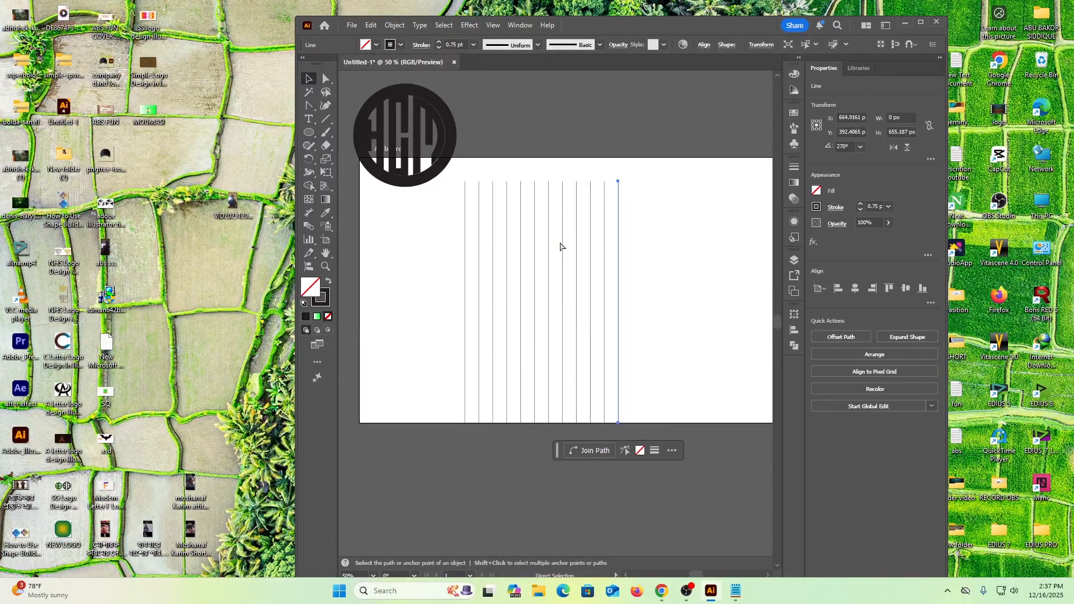
Select all the vertical lines and group them.
{"action": "left_click", "coordinate": [675, 239]}
{"action": "left_click_drag", "start_coordinate": [590, 385], "coordinate": [462, 375]}
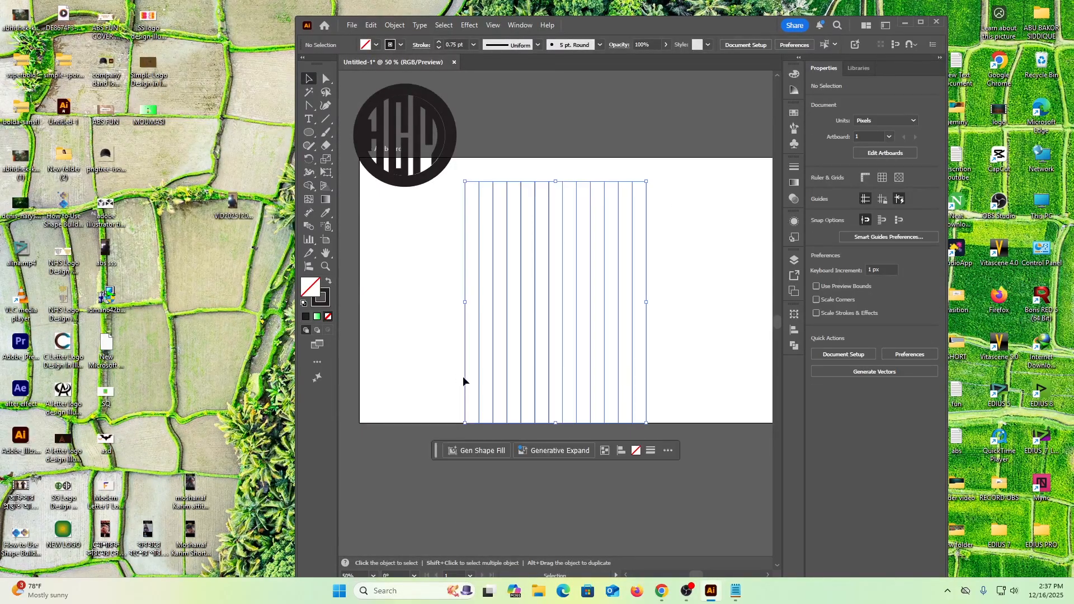
{"action": "right_click", "coordinate": [550, 288]}
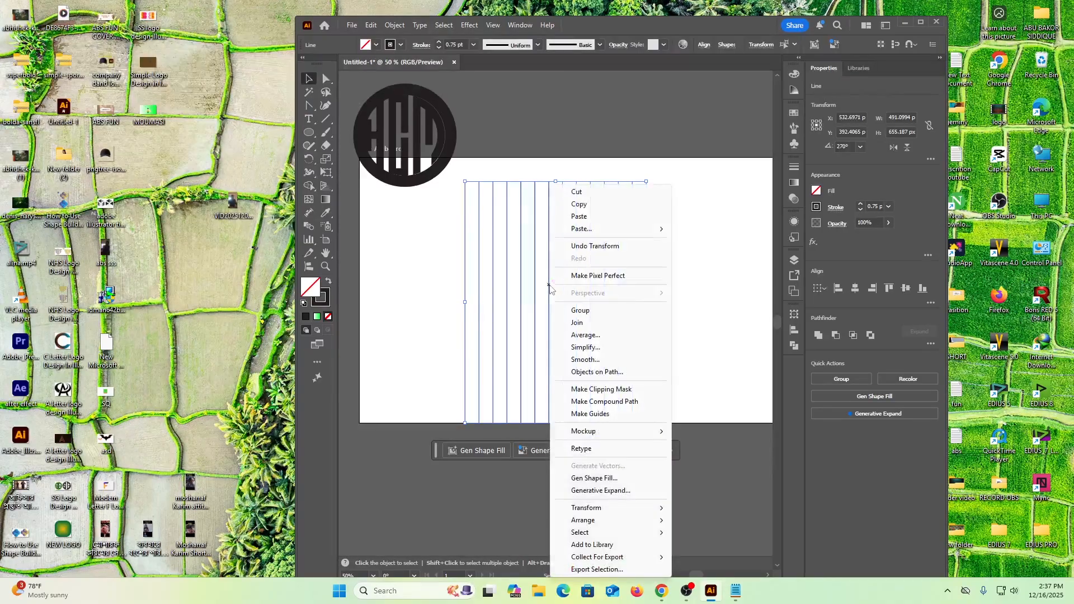
{"action": "left_click", "coordinate": [587, 317]}
{"action": "left_click", "coordinate": [729, 322]}
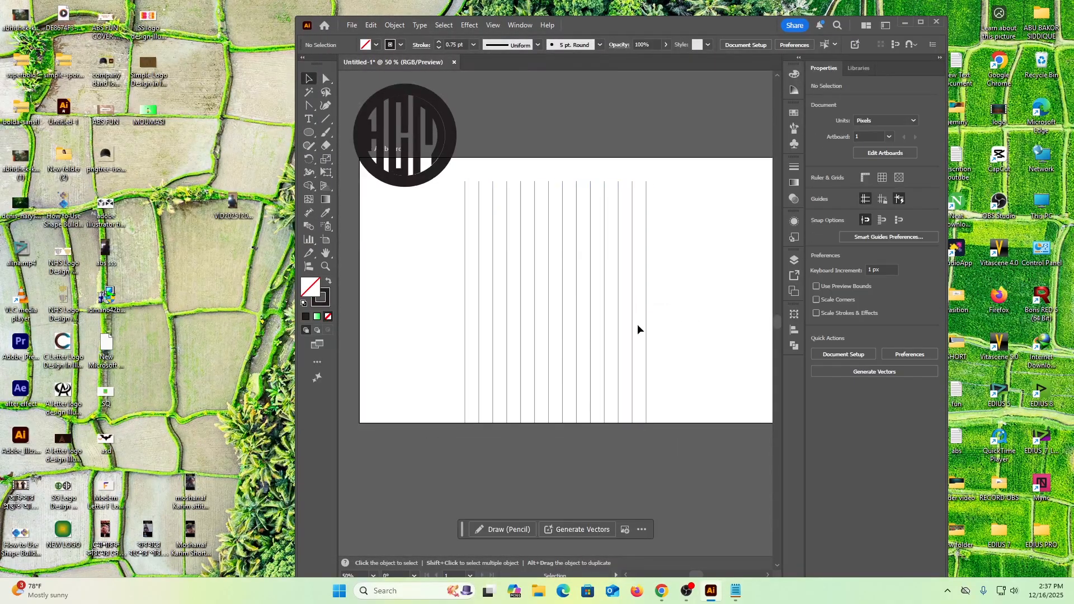
Copy the line group, paste it in front and rotate the copy 90° to form a square grid.
{"action": "left_click", "coordinate": [493, 261]}
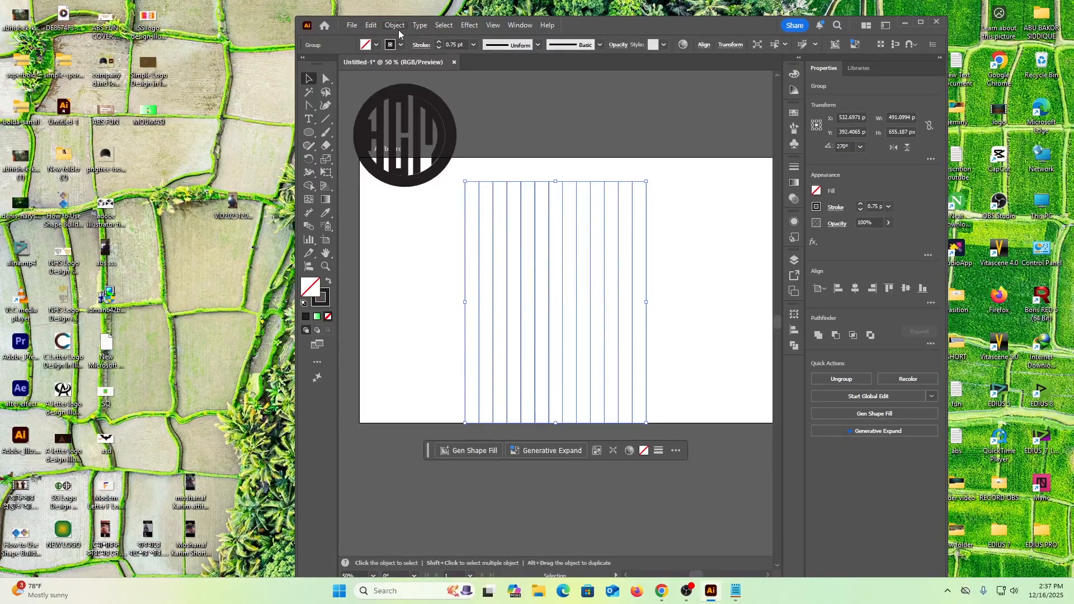
{"action": "left_click", "coordinate": [370, 26]}
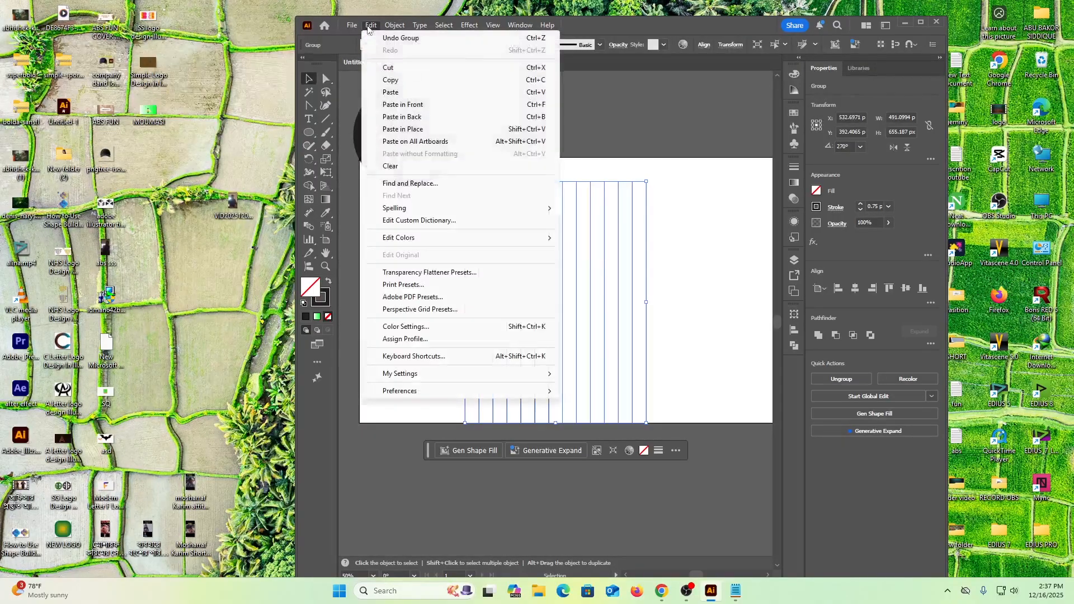
{"action": "left_click", "coordinate": [390, 80]}
{"action": "left_click", "coordinate": [371, 25]}
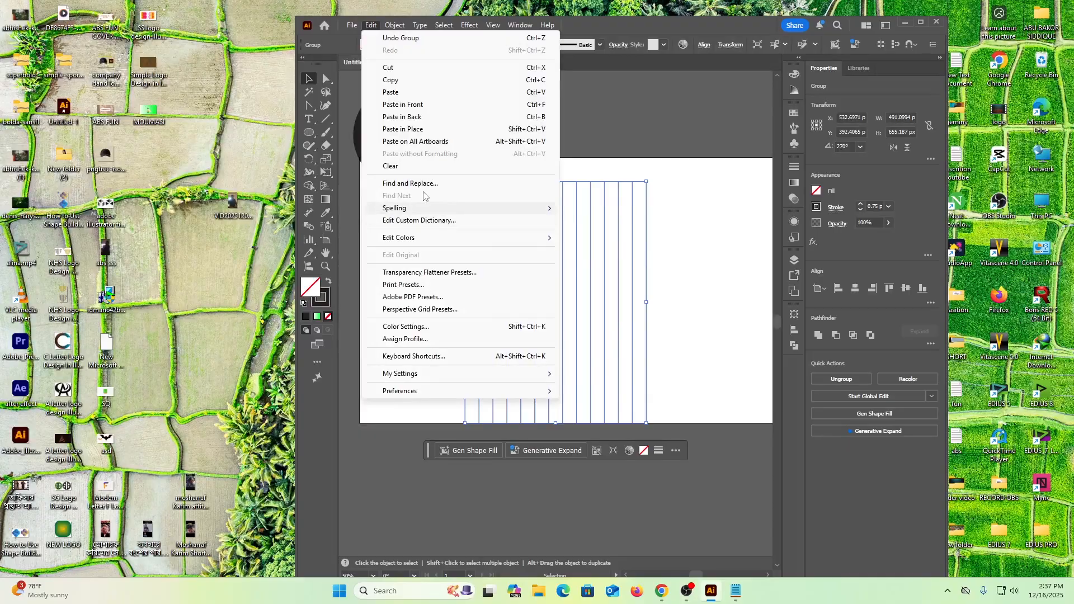
{"action": "left_click", "coordinate": [419, 105]}
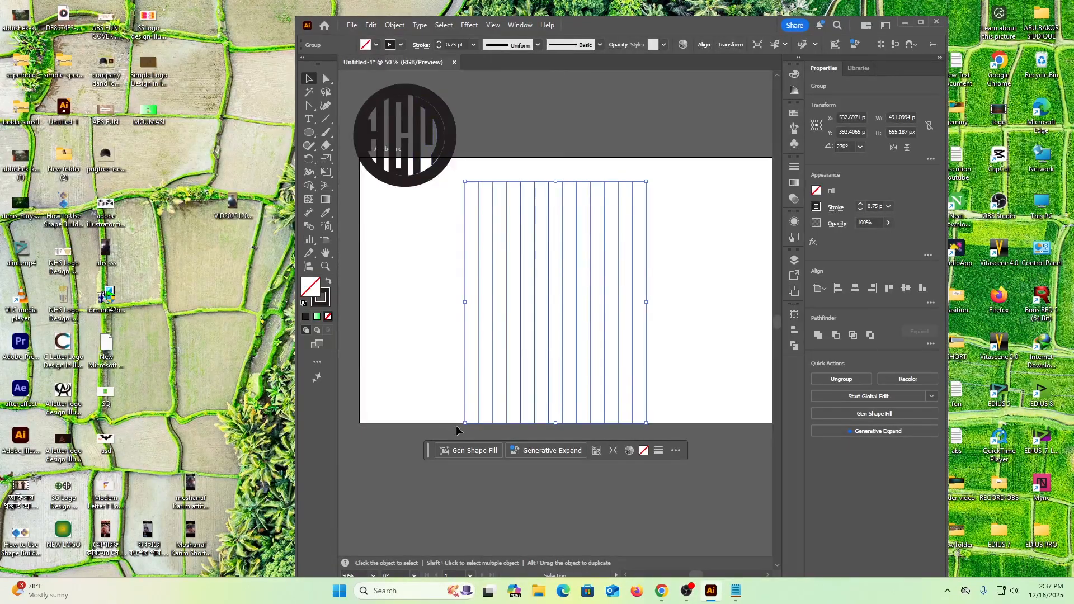
{"action": "left_click_drag", "start_coordinate": [458, 426], "coordinate": [636, 367]}
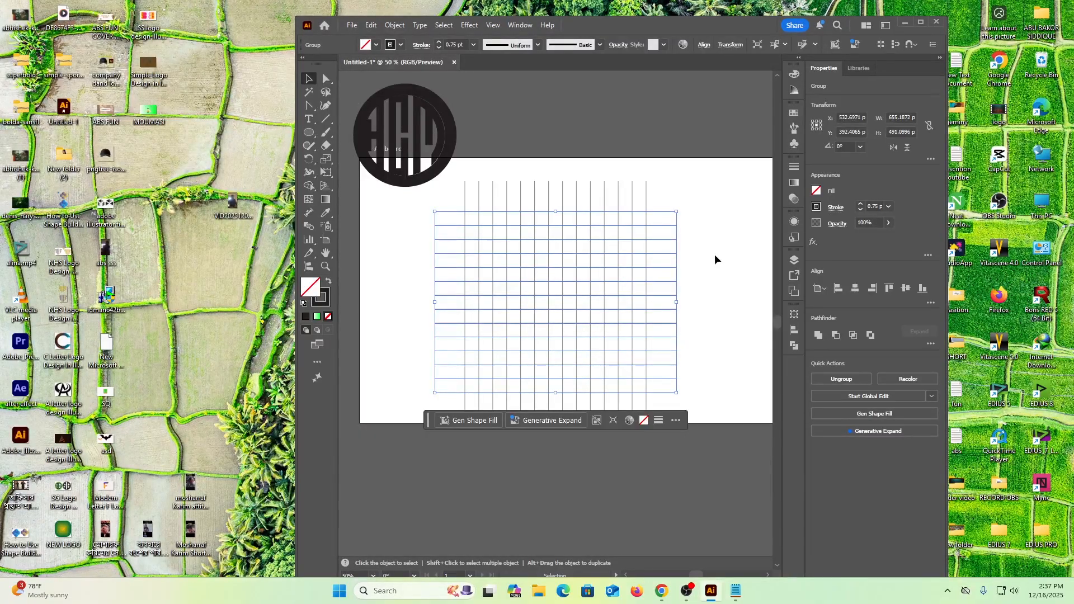
{"action": "left_click", "coordinate": [714, 254]}
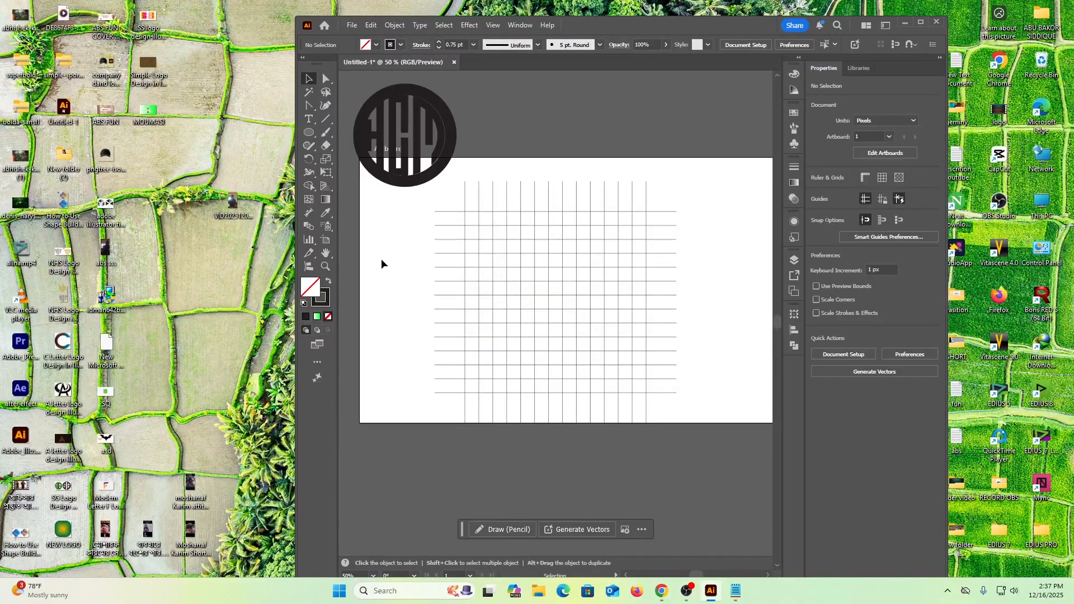
Draw a circle about 491 px in diameter that spans the outermost lines of the grid.
{"action": "left_click", "coordinate": [308, 133]}
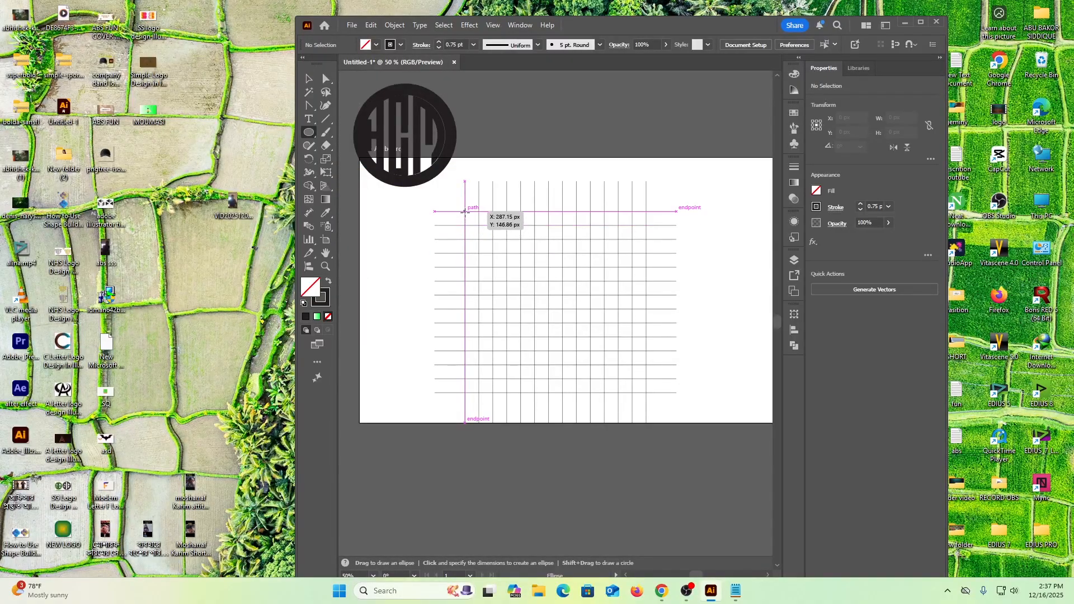
{"action": "left_click_drag", "start_coordinate": [465, 211], "coordinate": [627, 392]}
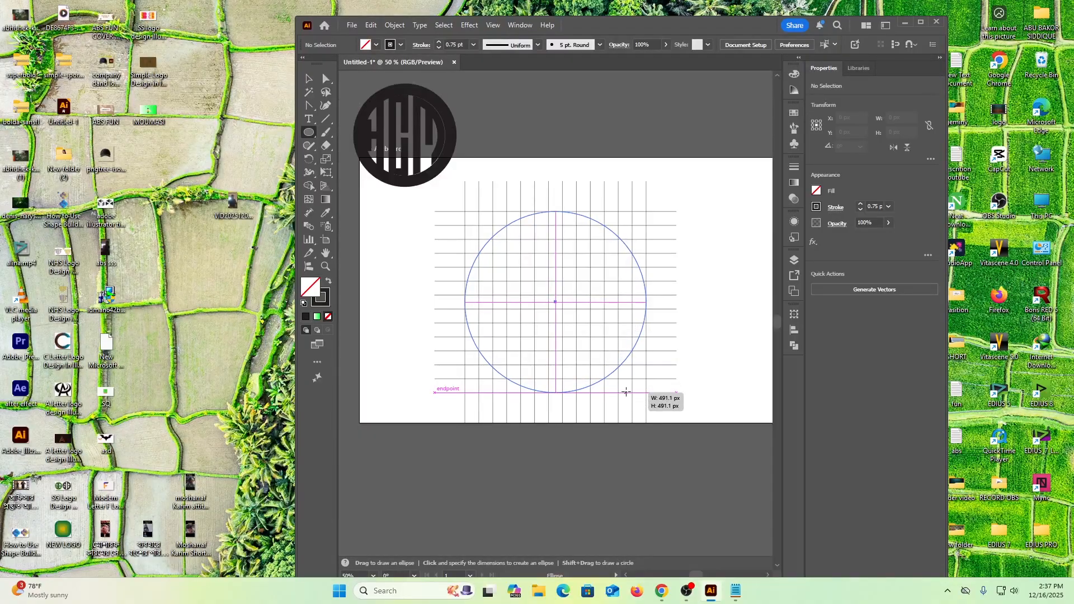
{"action": "left_click_drag", "start_coordinate": [626, 392], "coordinate": [626, 392]}
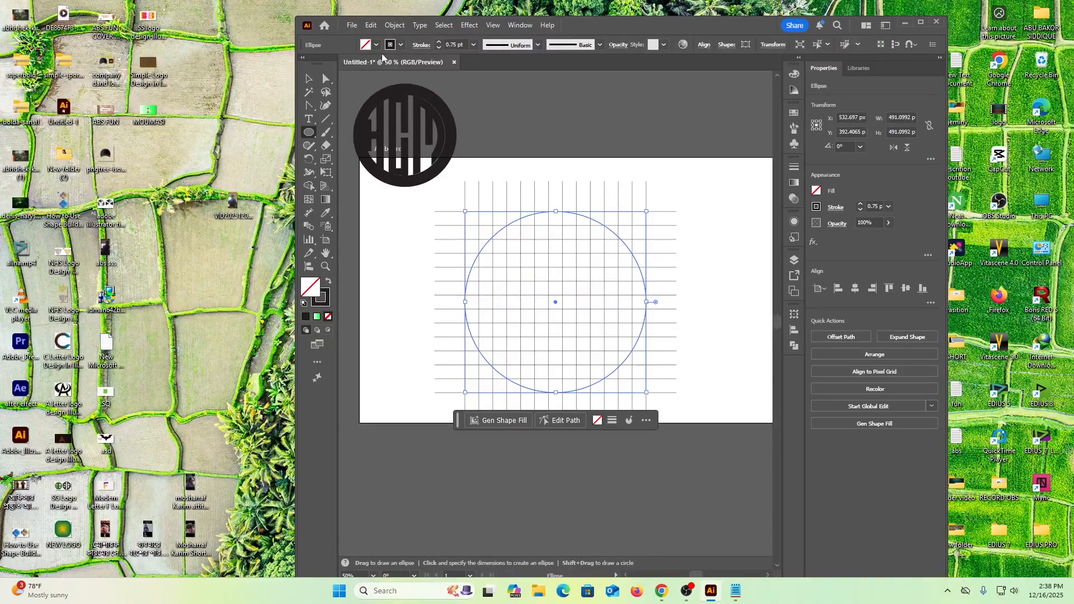
Paste a copy of the circle in front and scale it from the centre to about 416 px, one grid cell inward.
{"action": "left_click", "coordinate": [371, 25]}
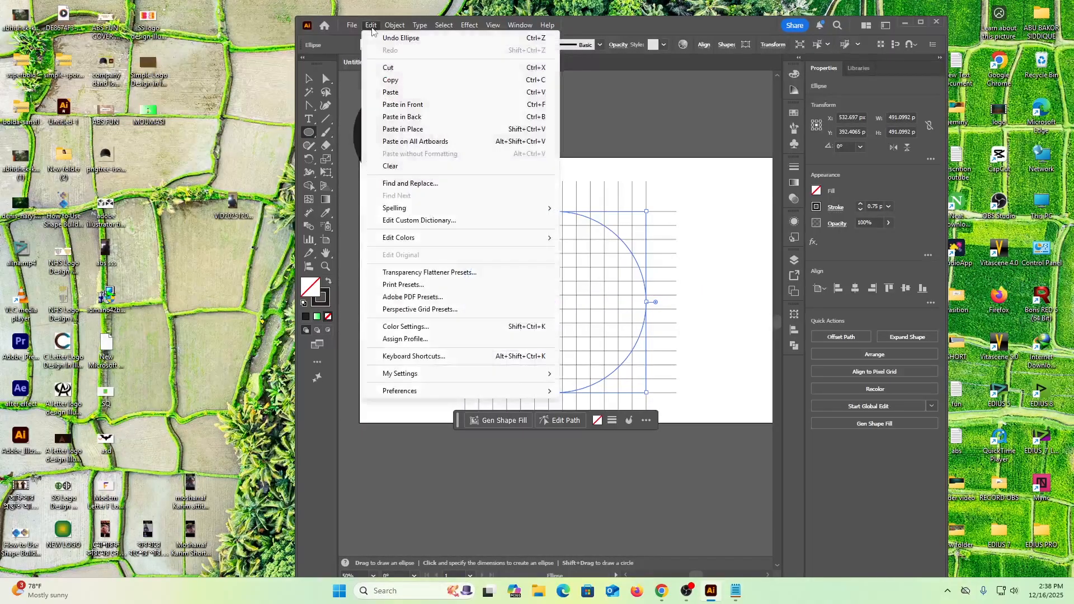
{"action": "left_click", "coordinate": [393, 82]}
{"action": "left_click", "coordinate": [370, 25]}
{"action": "left_click", "coordinate": [409, 105]}
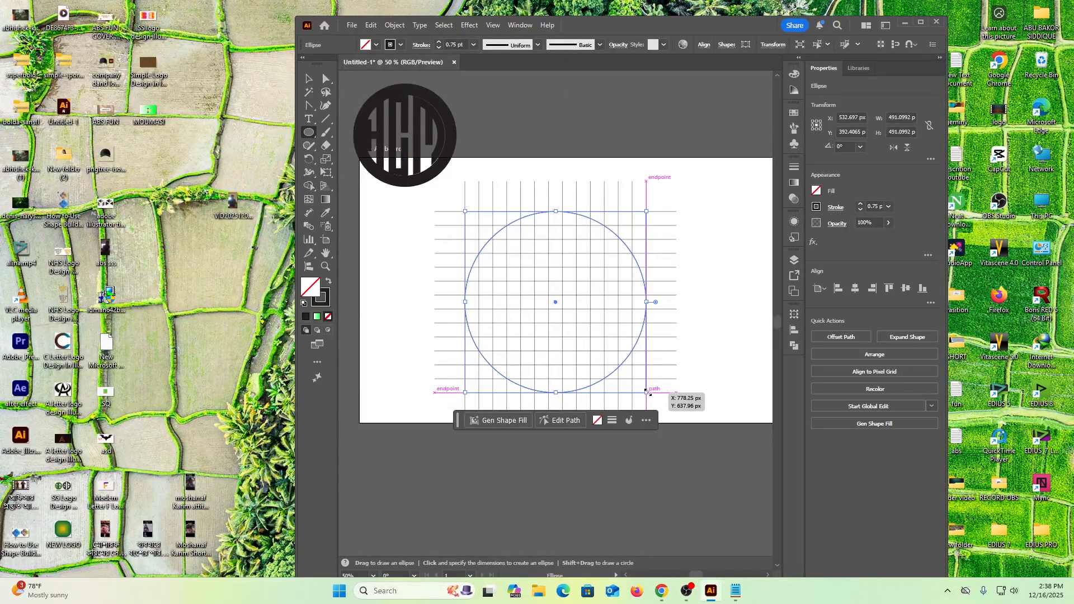
{"action": "left_click_drag", "start_coordinate": [647, 392], "coordinate": [639, 381]}
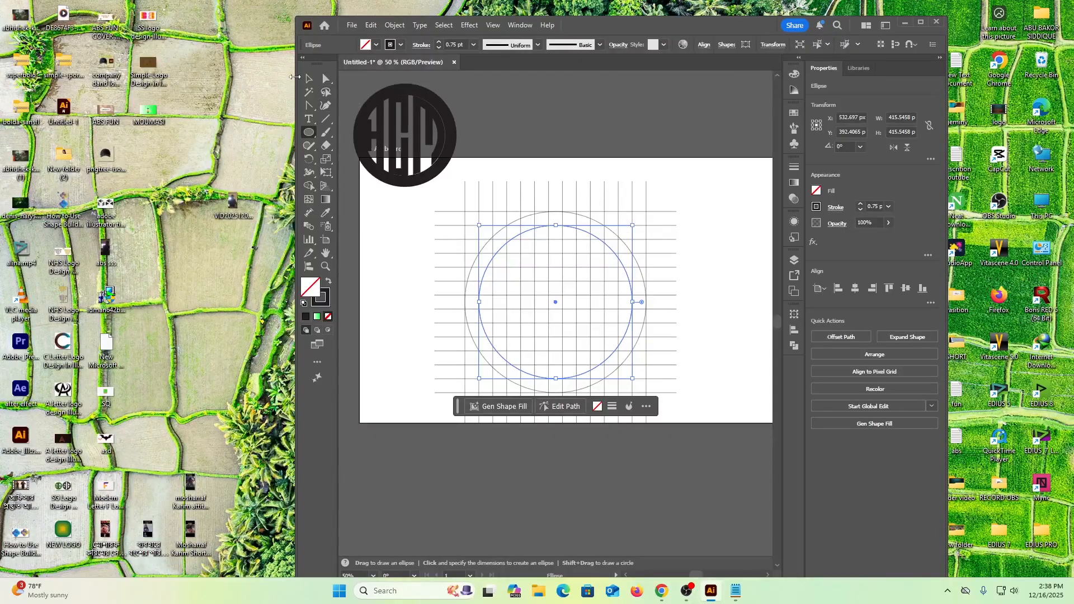
{"action": "left_click", "coordinate": [308, 78]}
{"action": "left_click", "coordinate": [392, 302]}
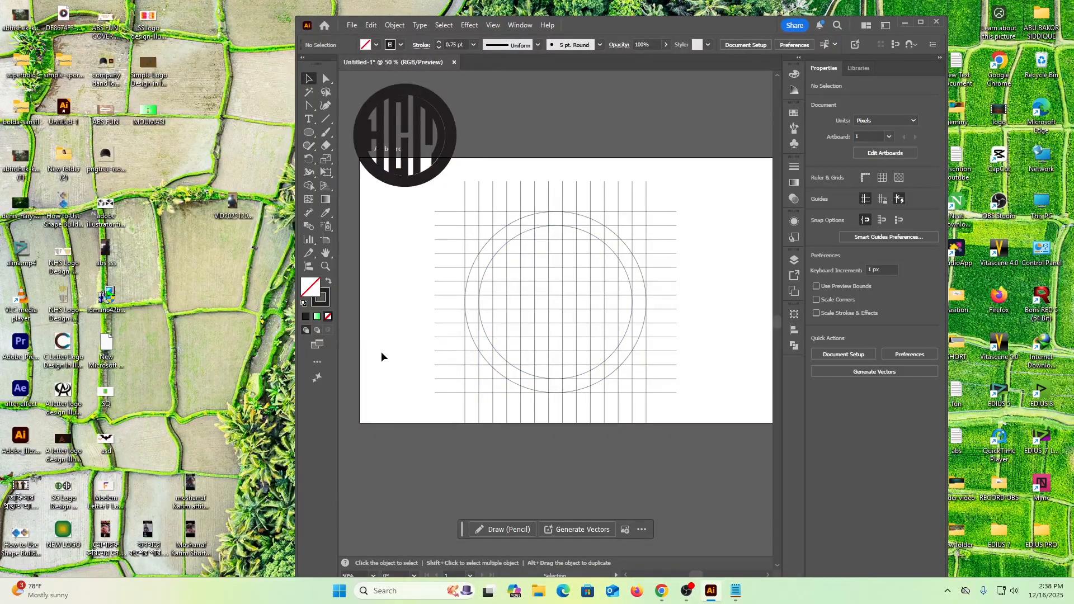
Select the whole grid with both circles for the Shape Builder tool and set the fill to black.
{"action": "left_click_drag", "start_coordinate": [462, 218], "coordinate": [687, 408]}
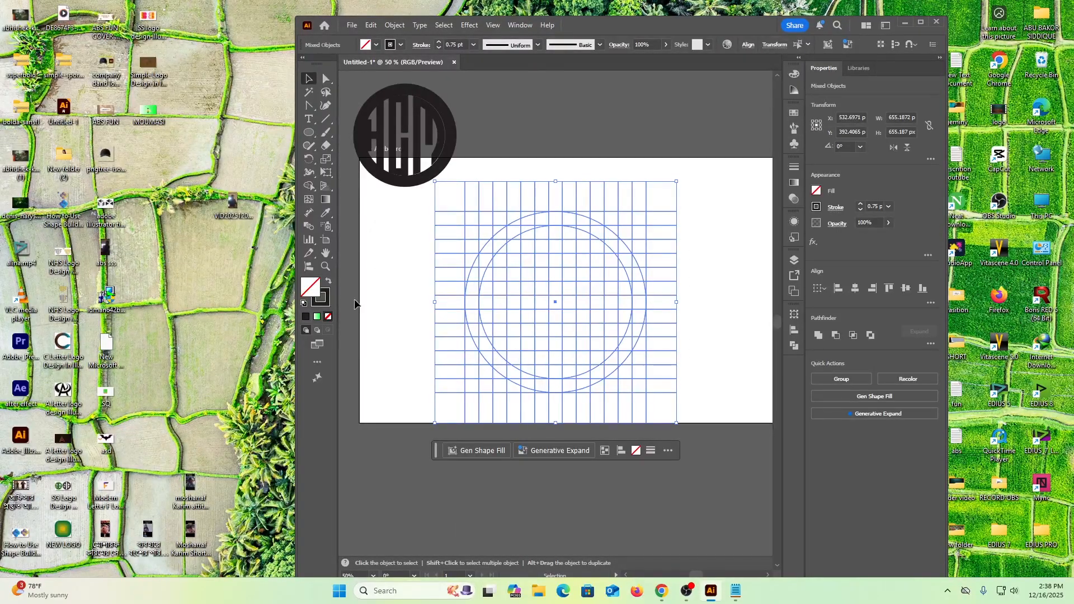
{"action": "left_click", "coordinate": [308, 185]}
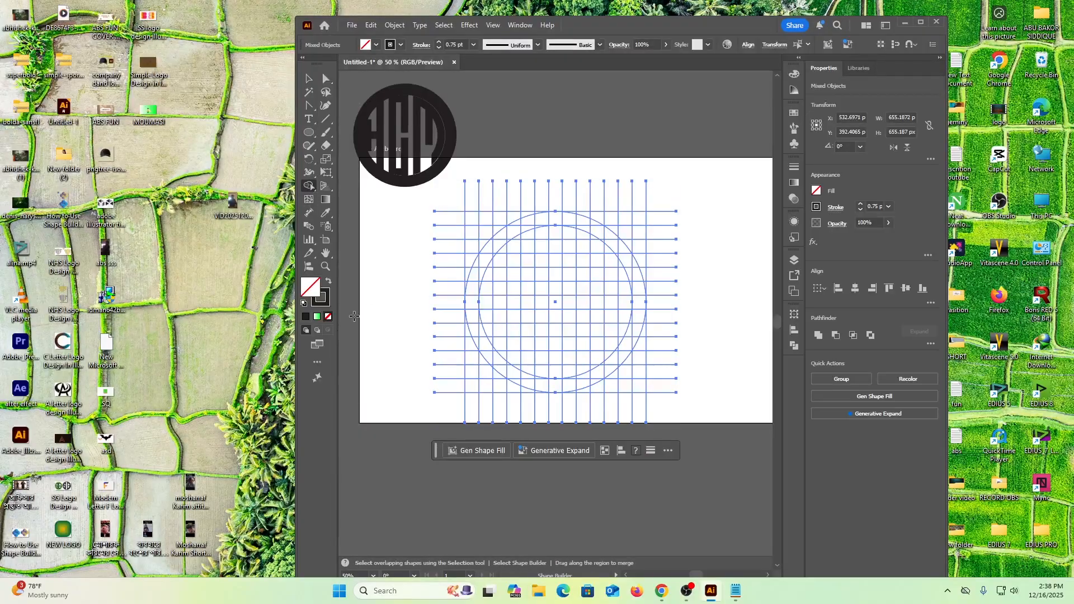
{"action": "left_click", "coordinate": [377, 44]}
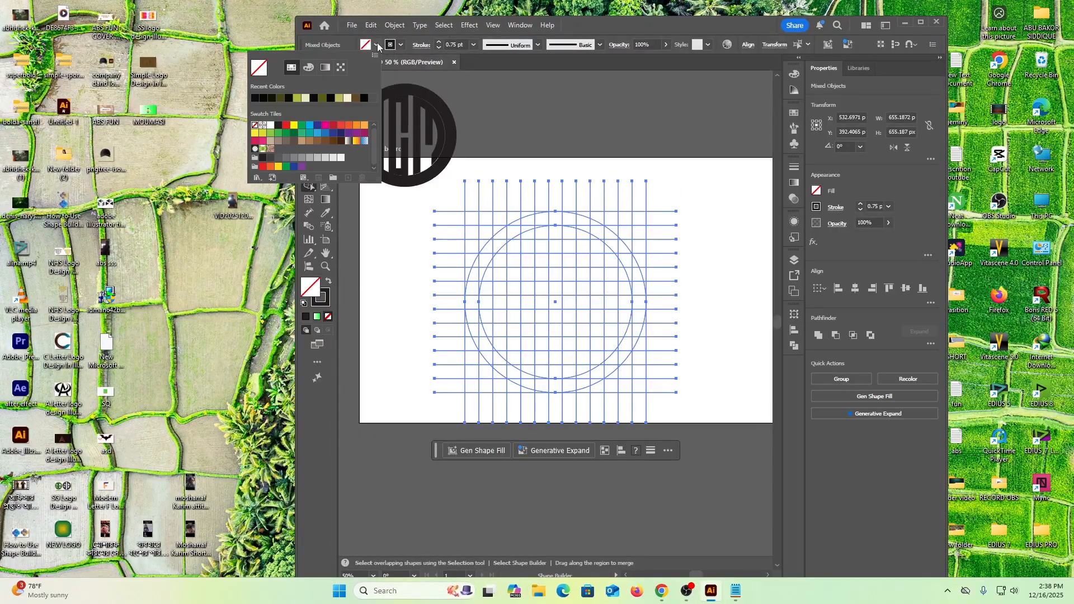
{"action": "left_click", "coordinate": [311, 98]}
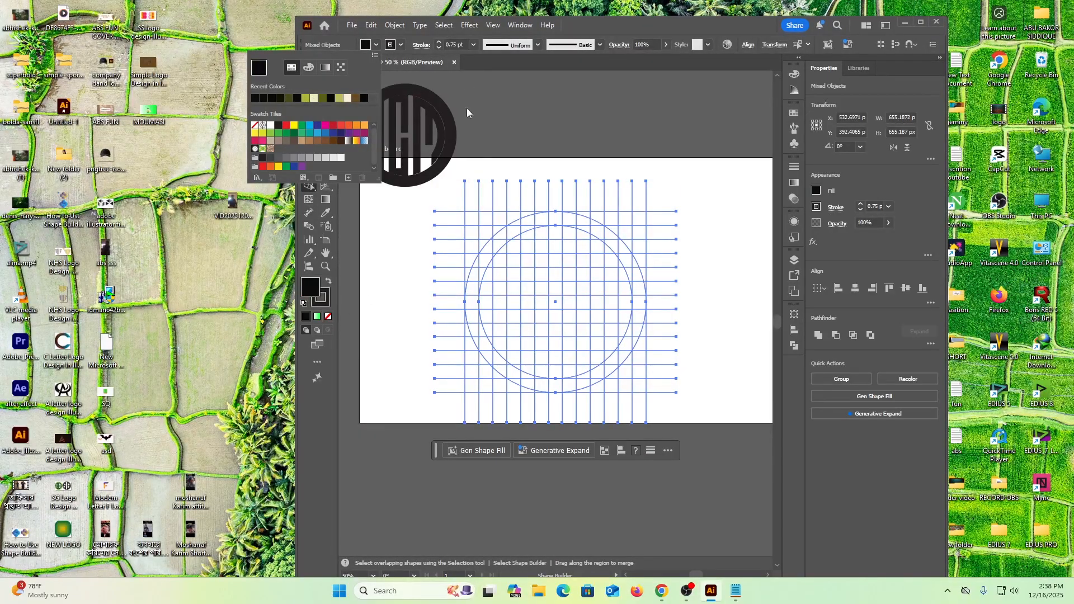
{"action": "left_click", "coordinate": [593, 26]}
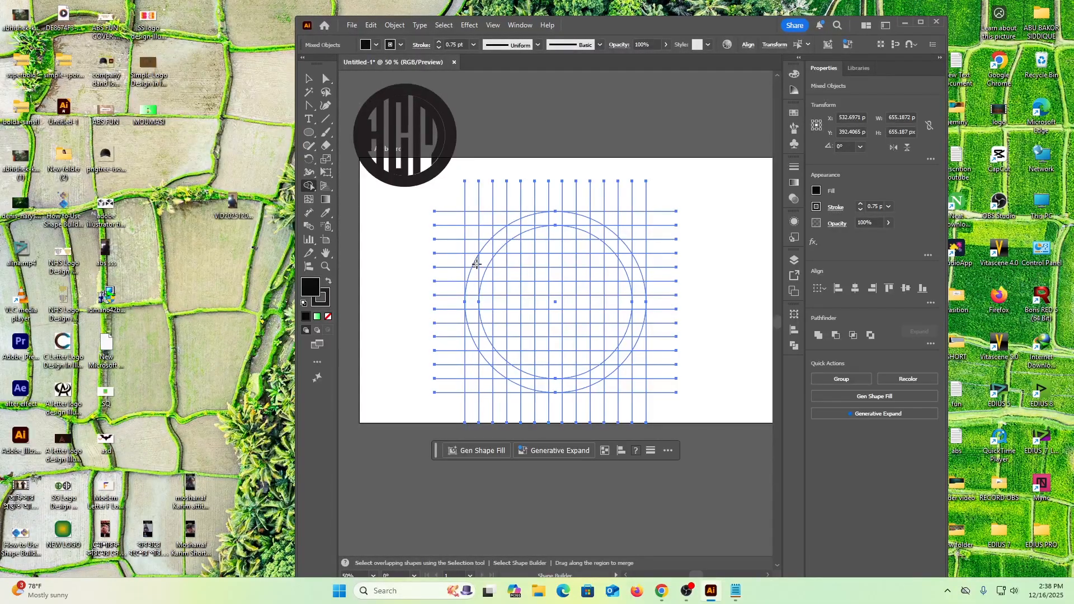
Merge the grid cells of the H with Shape Builder: outer arc segment, one-cell crossbar and tall vertical bar.
{"action": "left_click_drag", "start_coordinate": [476, 263], "coordinate": [476, 341]}
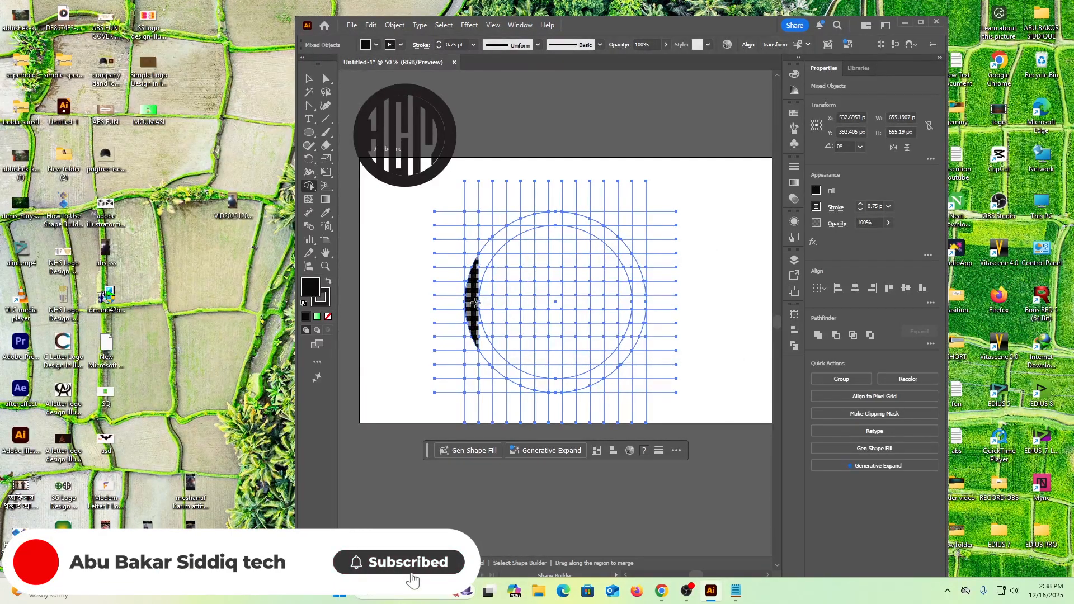
{"action": "left_click_drag", "start_coordinate": [483, 303], "coordinate": [497, 305]}
{"action": "left_click_drag", "start_coordinate": [504, 232], "coordinate": [498, 374]}
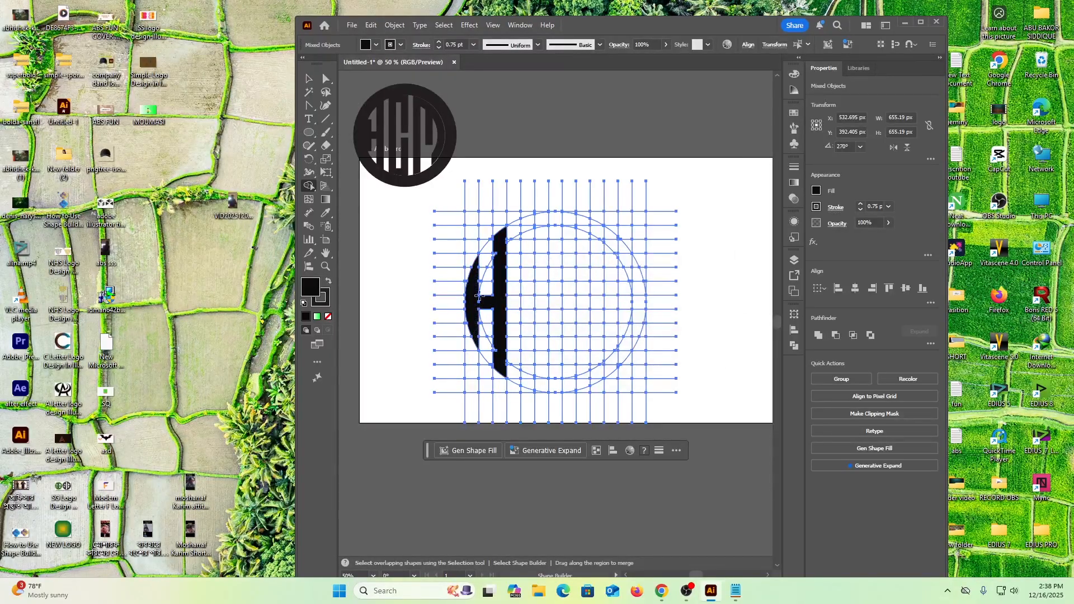
{"action": "left_click", "coordinate": [496, 230]}
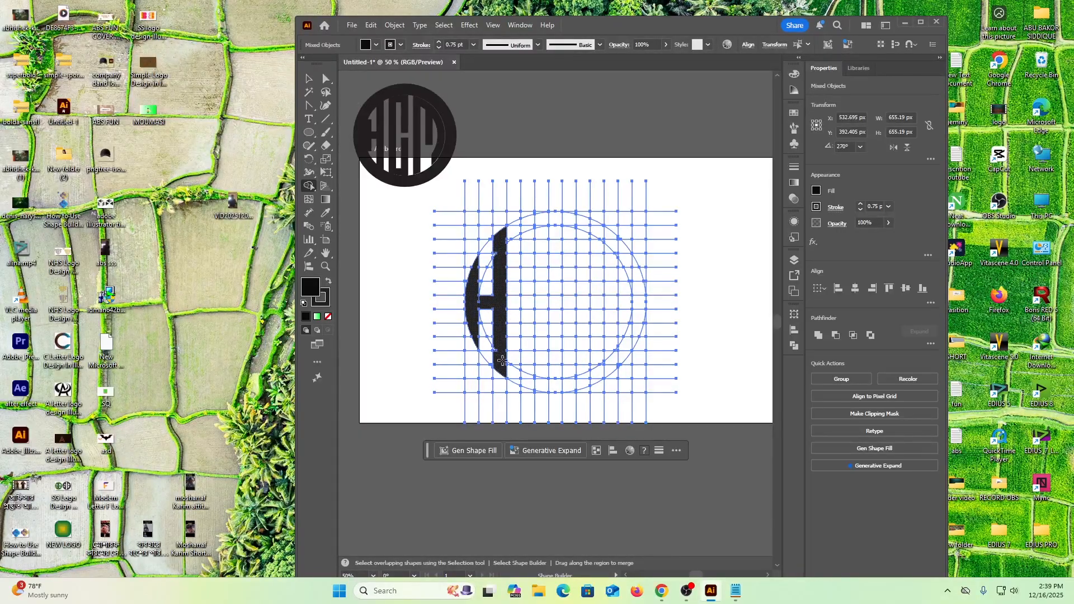
Merge the central C from the tall bar, the upper and lower caps, and a second bar split by a one-cell gap.
{"action": "mouse_move", "coordinate": [527, 221]}
{"action": "left_mouse_down"}
{"action": "mouse_move", "coordinate": [526, 382]}
{"action": "mouse_move", "coordinate": [555, 386]}
{"action": "mouse_move", "coordinate": [559, 317]}
{"action": "left_mouse_up"}
{"action": "mouse_move", "coordinate": [555, 289]}
{"action": "left_mouse_down"}
{"action": "mouse_move", "coordinate": [553, 215]}
{"action": "mouse_move", "coordinate": [538, 218]}
{"action": "left_mouse_up"}
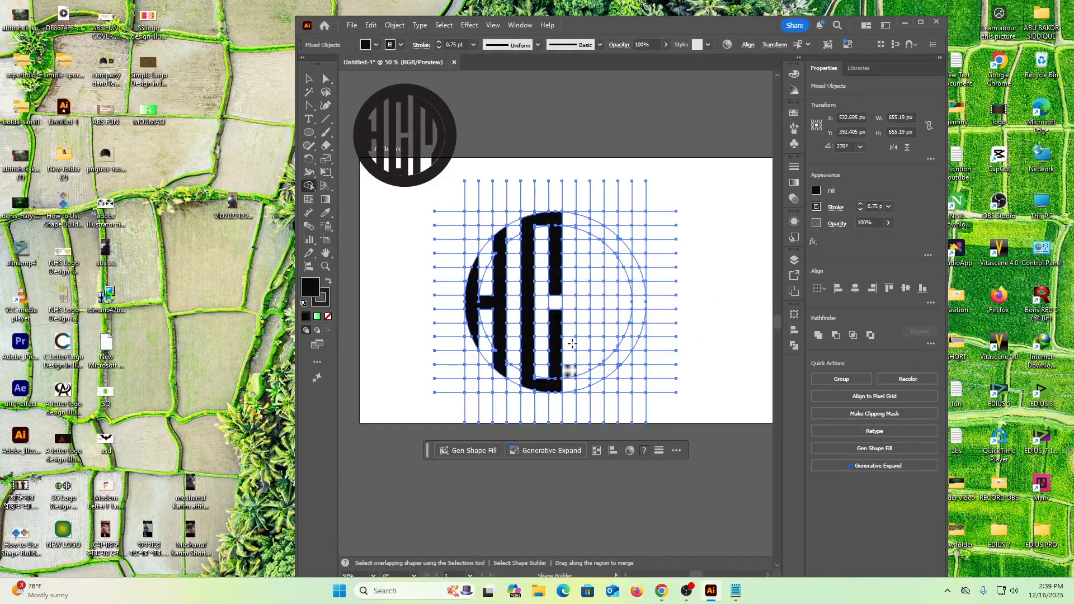
{"action": "left_click_drag", "start_coordinate": [555, 372], "coordinate": [555, 384]}
Merge the M from a full-height bar, a shorter middle bar and the curved band between the two circles.
{"action": "left_click_drag", "start_coordinate": [584, 220], "coordinate": [585, 384]}
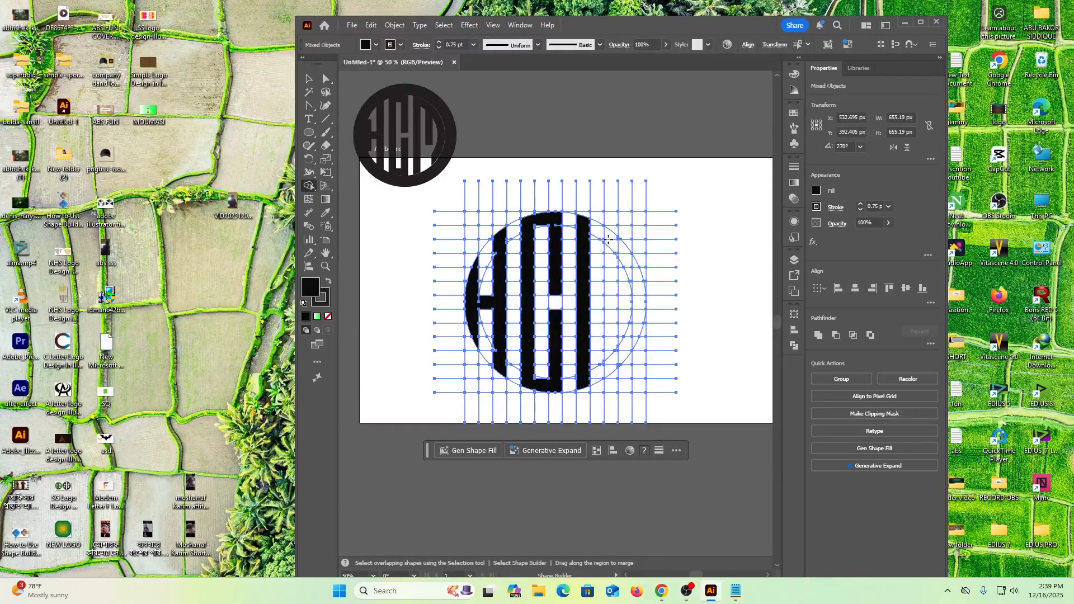
{"action": "left_click_drag", "start_coordinate": [609, 234], "coordinate": [612, 289]}
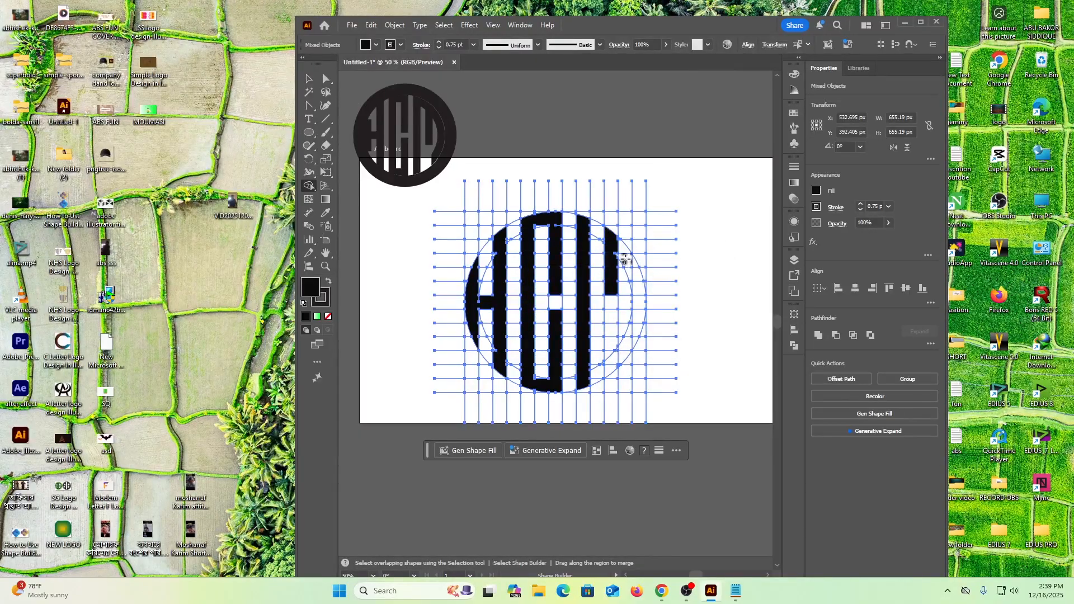
{"action": "left_click_drag", "start_coordinate": [611, 288], "coordinate": [611, 303]}
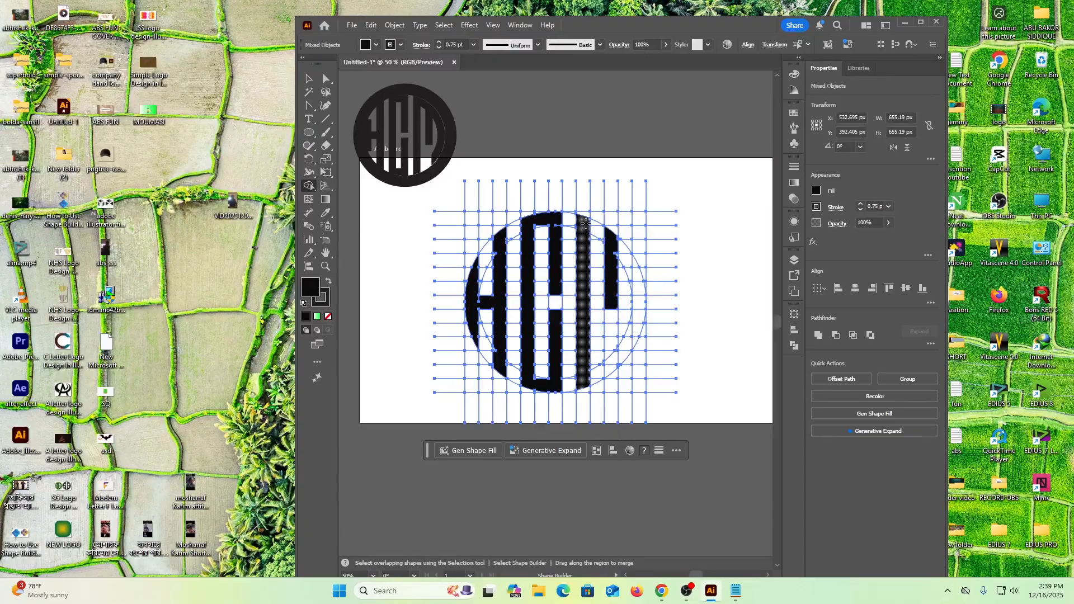
{"action": "mouse_move", "coordinate": [587, 225]}
{"action": "left_mouse_down"}
{"action": "mouse_move", "coordinate": [627, 256]}
{"action": "mouse_move", "coordinate": [637, 315]}
{"action": "left_mouse_up"}
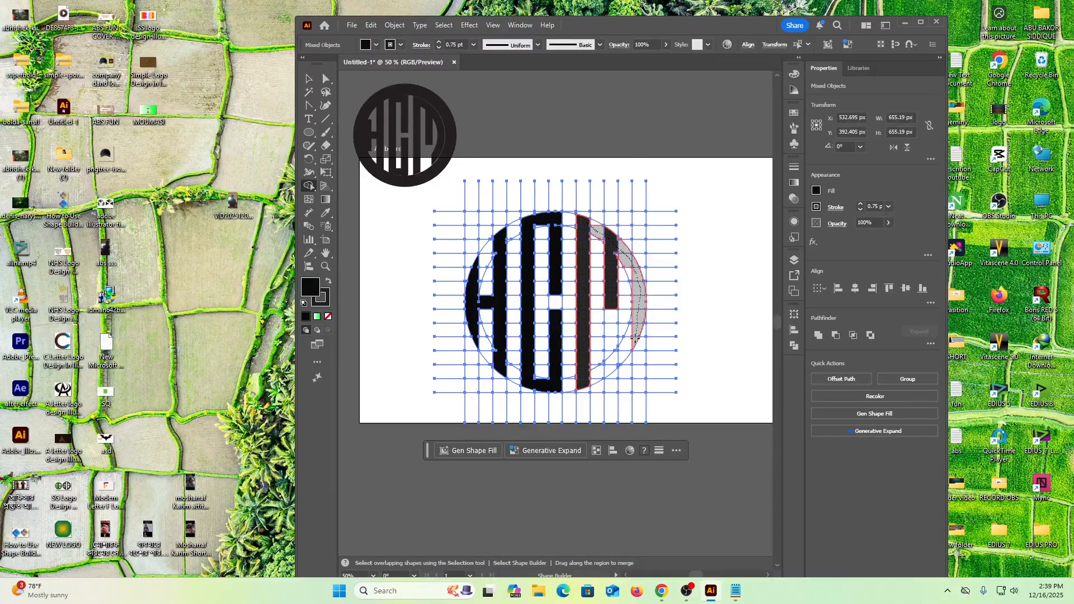
{"action": "left_click_drag", "start_coordinate": [635, 339], "coordinate": [636, 342]}
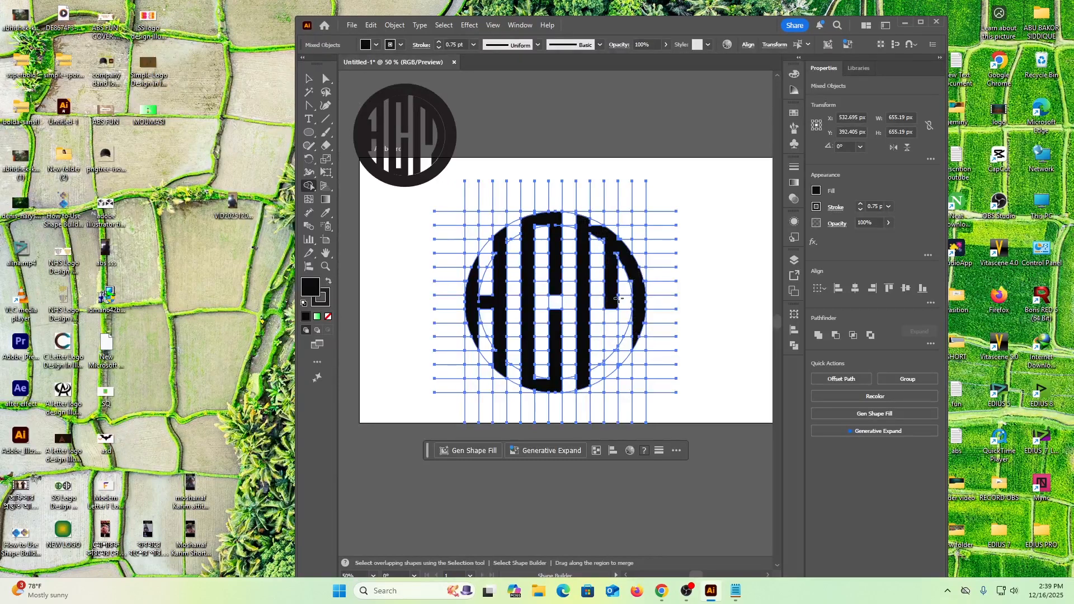
{"action": "left_click_drag", "start_coordinate": [612, 306], "coordinate": [611, 318]}
Merge the leftover slivers along the M's curved outer band so its upper shoulder follows the outer circle.
{"action": "scroll", "coordinate": [577, 304], "scroll_direction": "up", "scroll_amount": 3}
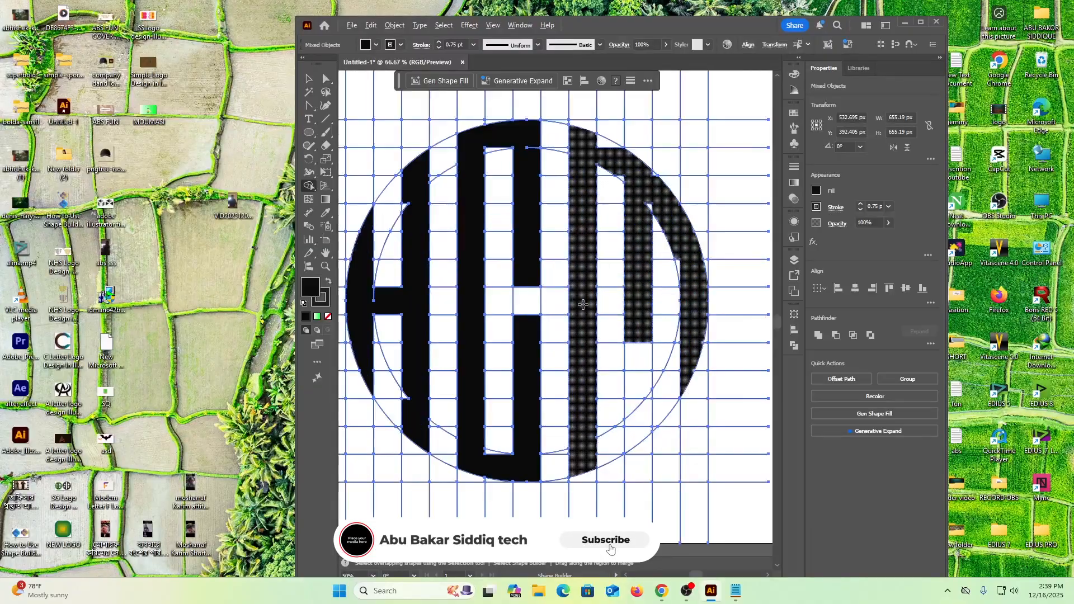
{"action": "scroll", "coordinate": [583, 305], "scroll_direction": "up", "scroll_amount": 1}
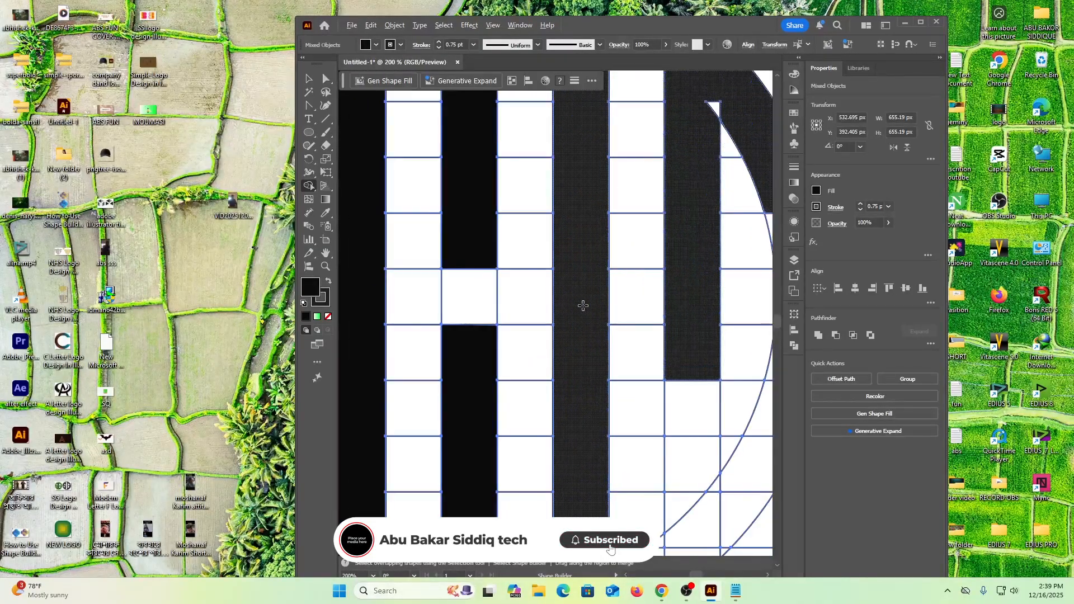
{"action": "scroll", "coordinate": [583, 305], "scroll_direction": "down", "scroll_amount": 2}
{"action": "scroll", "coordinate": [583, 307], "scroll_direction": "up", "scroll_amount": 1}
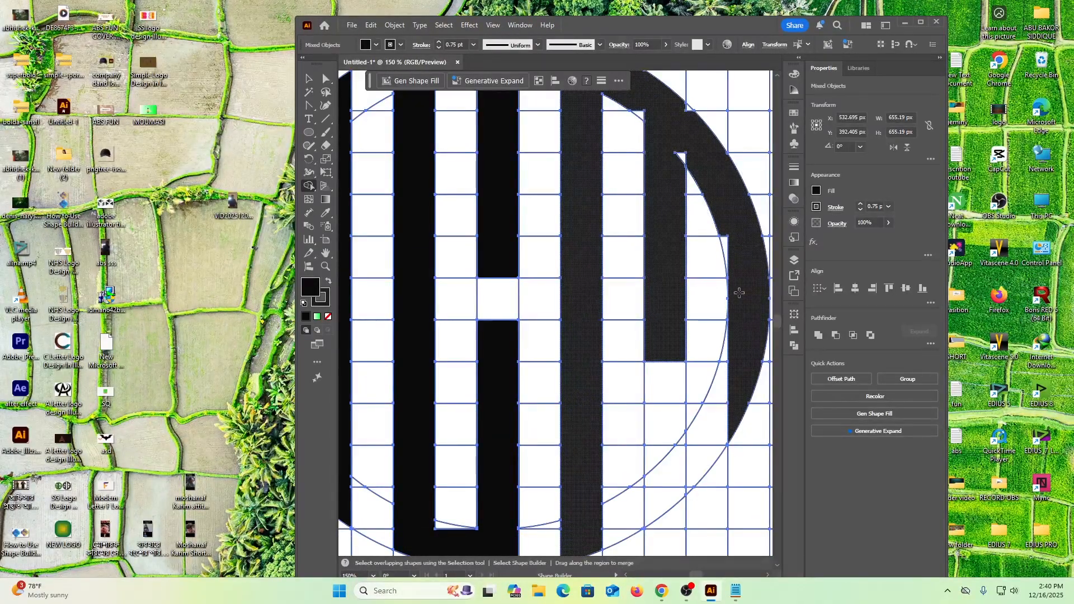
{"action": "mouse_move", "coordinate": [736, 268]}
{"action": "left_mouse_down"}
{"action": "mouse_move", "coordinate": [719, 190]}
{"action": "mouse_move", "coordinate": [692, 153]}
{"action": "left_mouse_up"}
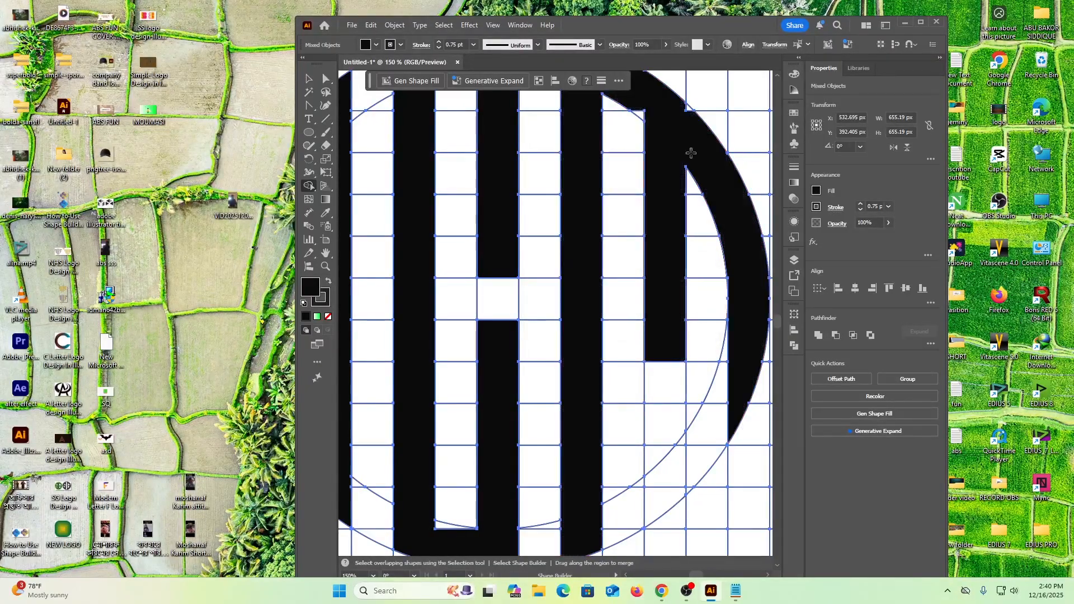
{"action": "left_click", "coordinate": [688, 108]}
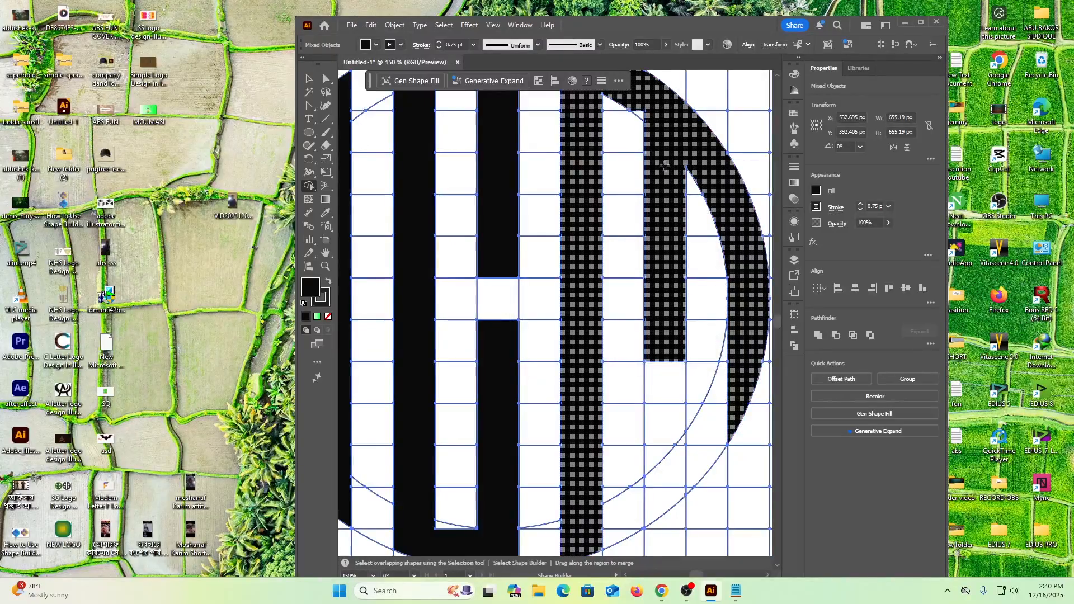
{"action": "scroll", "coordinate": [670, 224], "scroll_direction": "up", "scroll_amount": 2}
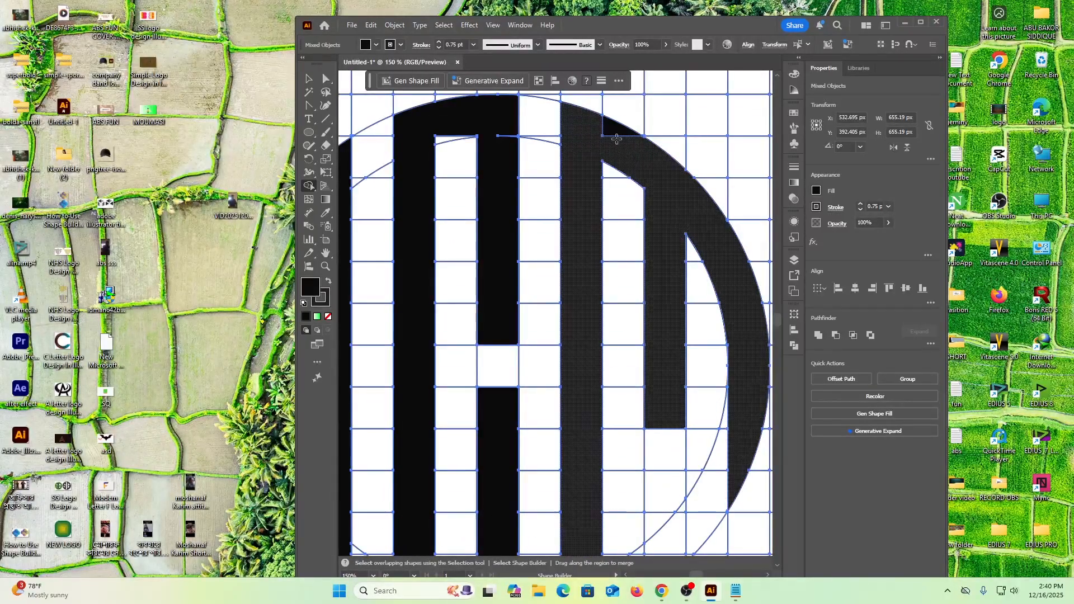
{"action": "left_click_drag", "start_coordinate": [597, 124], "coordinate": [628, 136]}
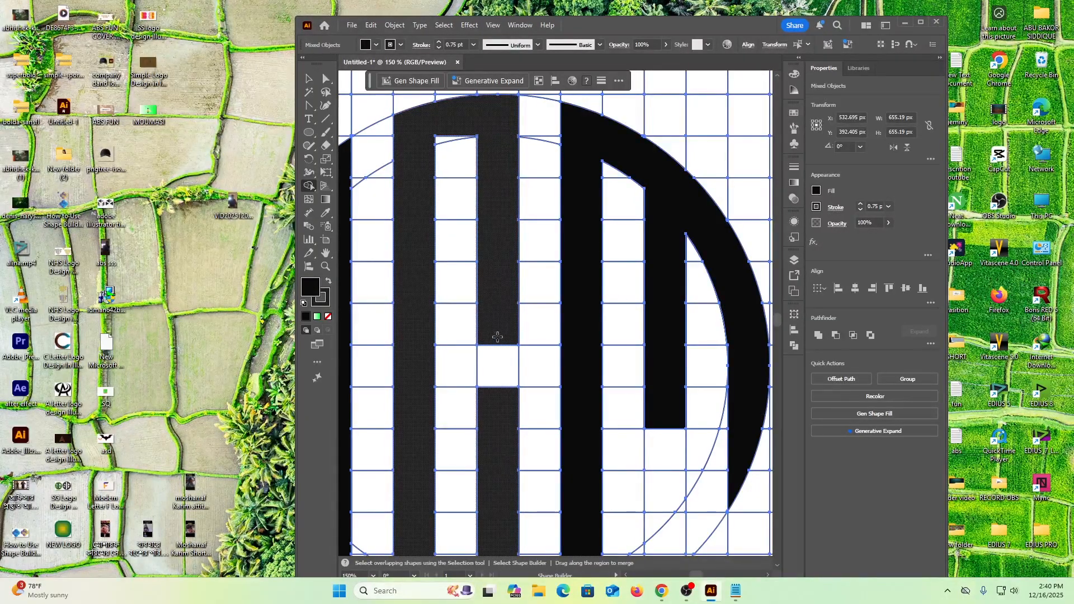
Inspect the merged H, C and M shapes up close for unfilled cells, and leave the Shape Builder tool.
{"action": "scroll", "coordinate": [498, 330], "scroll_direction": "down", "scroll_amount": 1}
{"action": "scroll", "coordinate": [497, 330], "scroll_direction": "down", "scroll_amount": 2}
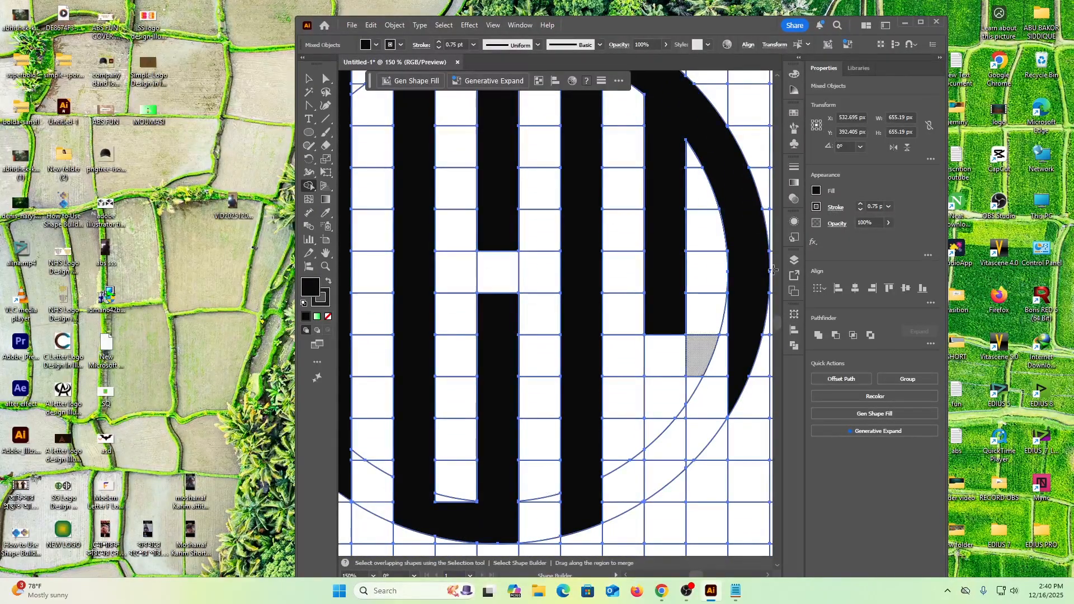
{"action": "scroll", "coordinate": [643, 363], "scroll_direction": "down", "scroll_amount": 1}
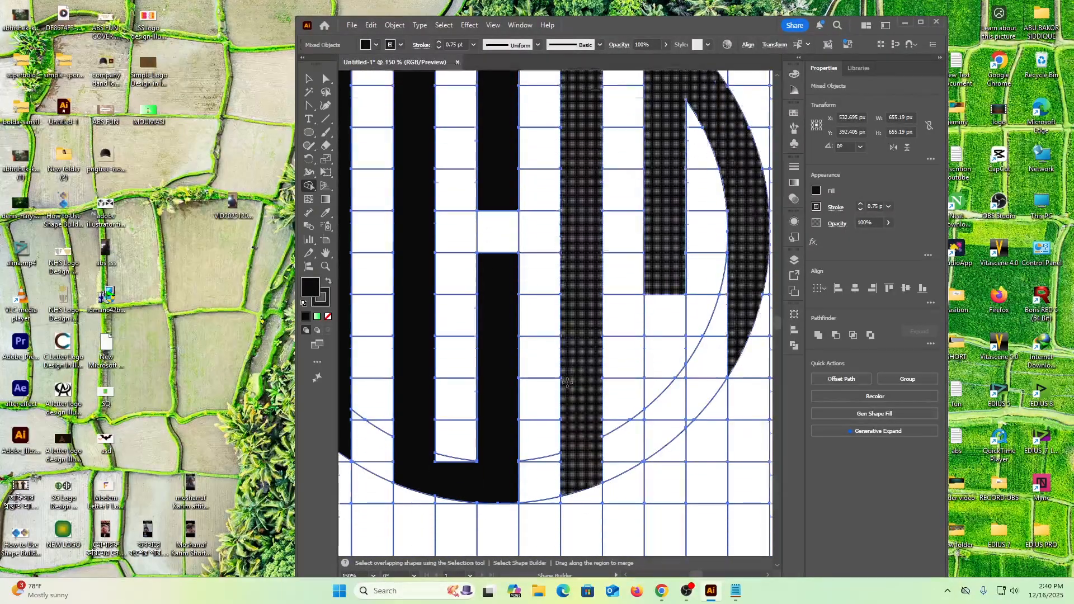
{"action": "left_click", "coordinate": [627, 578]}
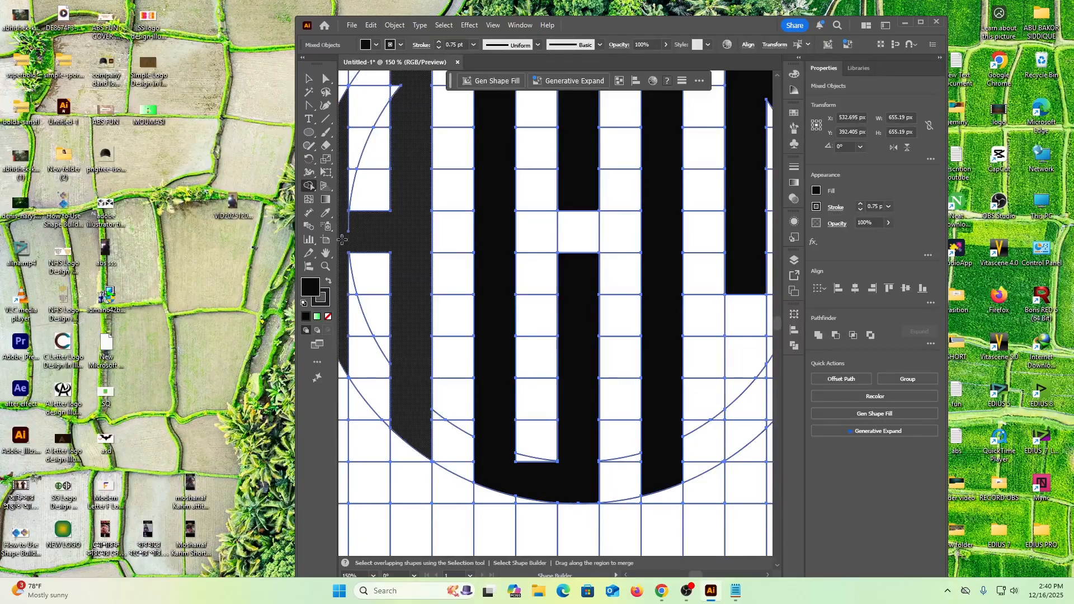
{"action": "scroll", "coordinate": [345, 230], "scroll_direction": "left", "scroll_amount": 3}
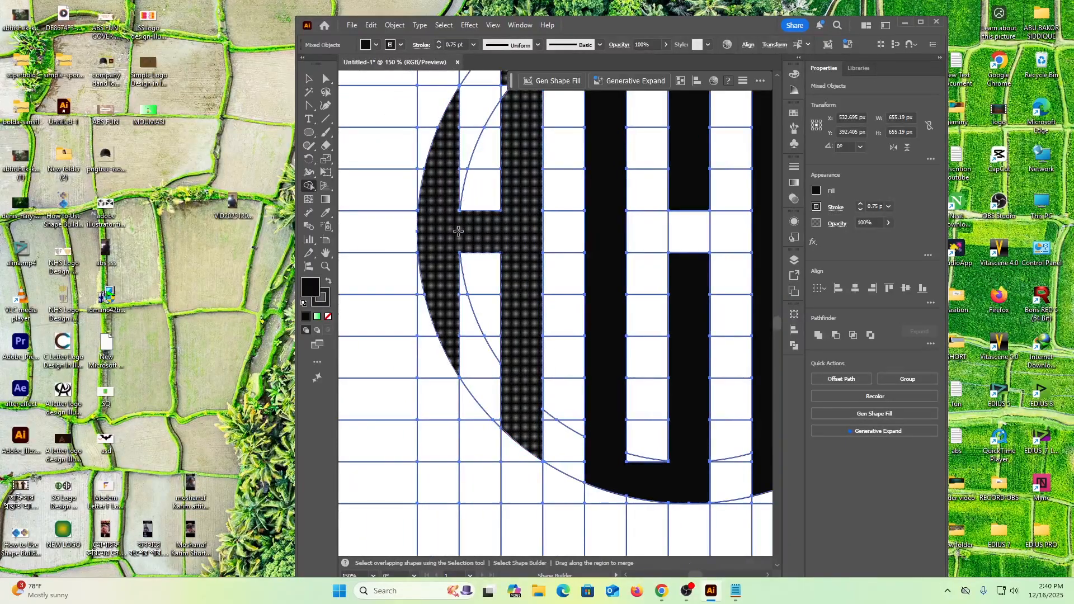
{"action": "scroll", "coordinate": [526, 369], "scroll_direction": "up", "scroll_amount": 3}
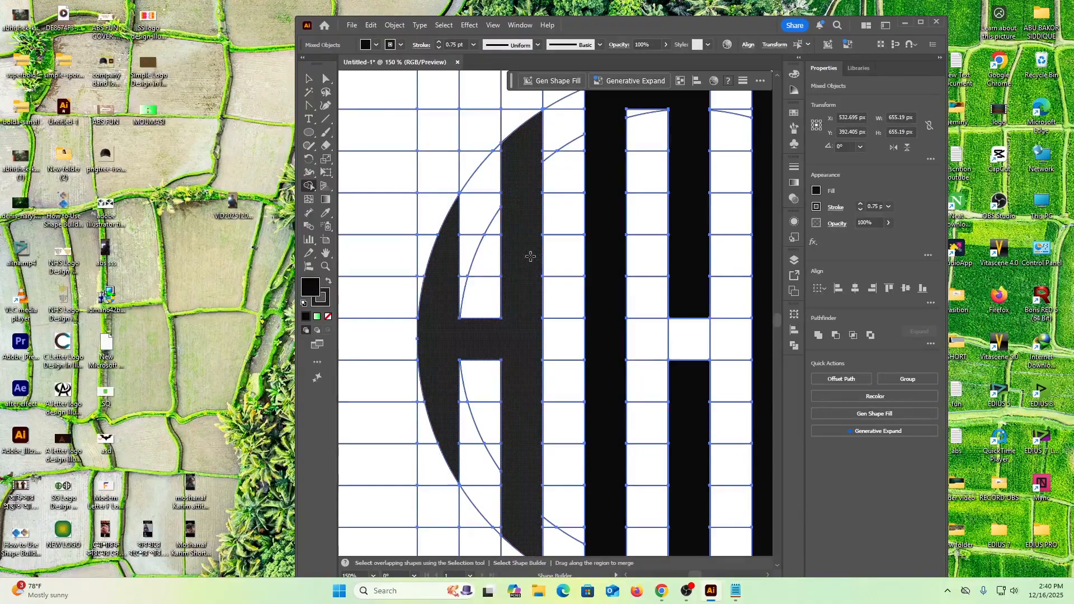
{"action": "scroll", "coordinate": [530, 256], "scroll_direction": "up", "scroll_amount": 2}
{"action": "scroll", "coordinate": [679, 280], "scroll_direction": "down", "scroll_amount": 4}
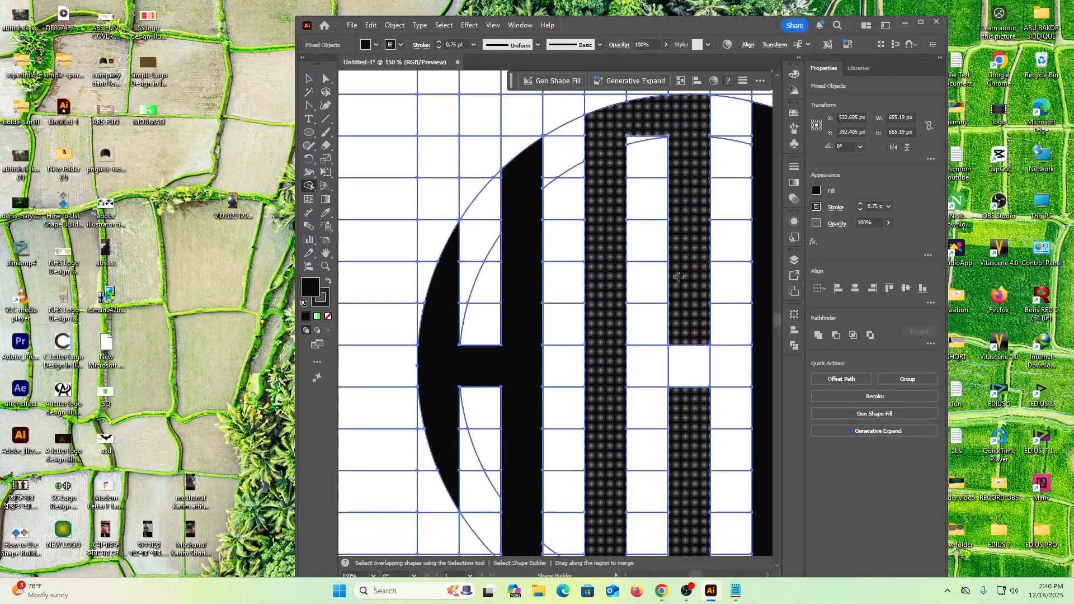
{"action": "scroll", "coordinate": [678, 291], "scroll_direction": "down", "scroll_amount": 3}
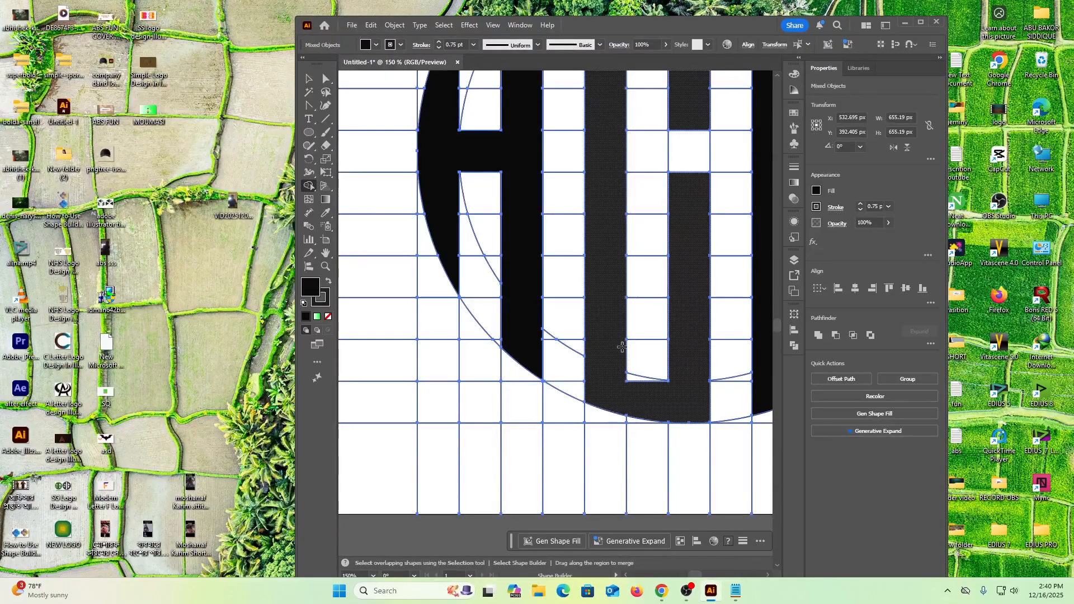
{"action": "scroll", "coordinate": [624, 343], "scroll_direction": "down", "scroll_amount": 1}
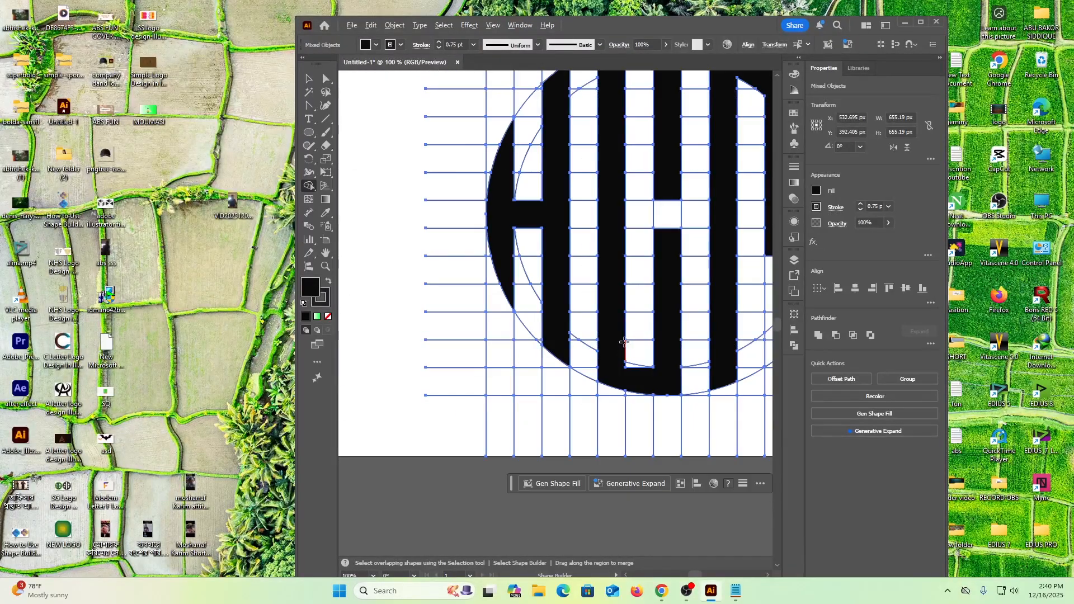
{"action": "scroll", "coordinate": [650, 323], "scroll_direction": "down", "scroll_amount": 1}
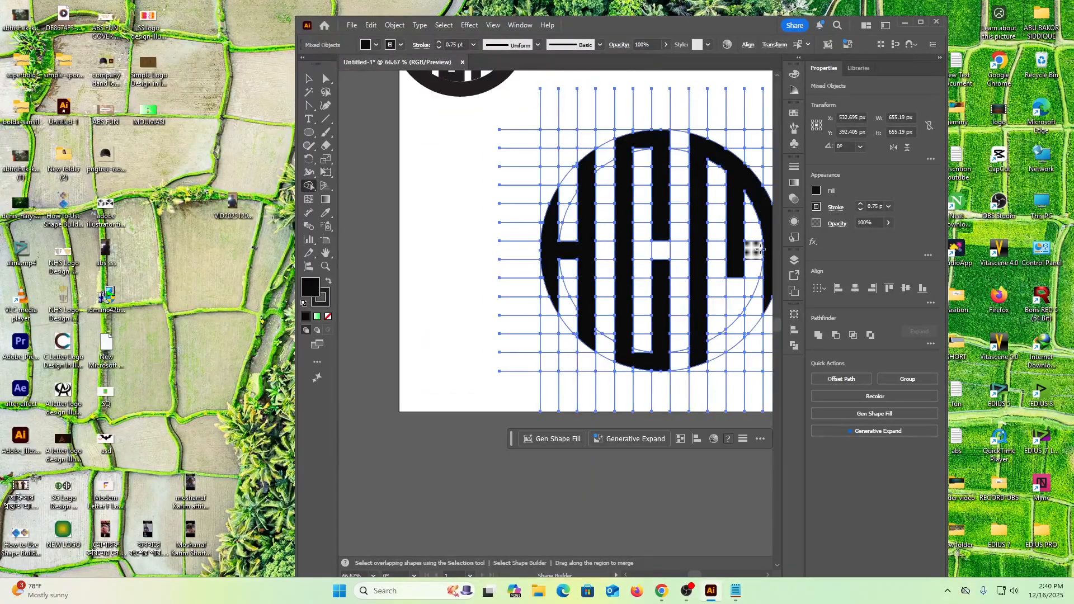
{"action": "left_click", "coordinate": [770, 574]}
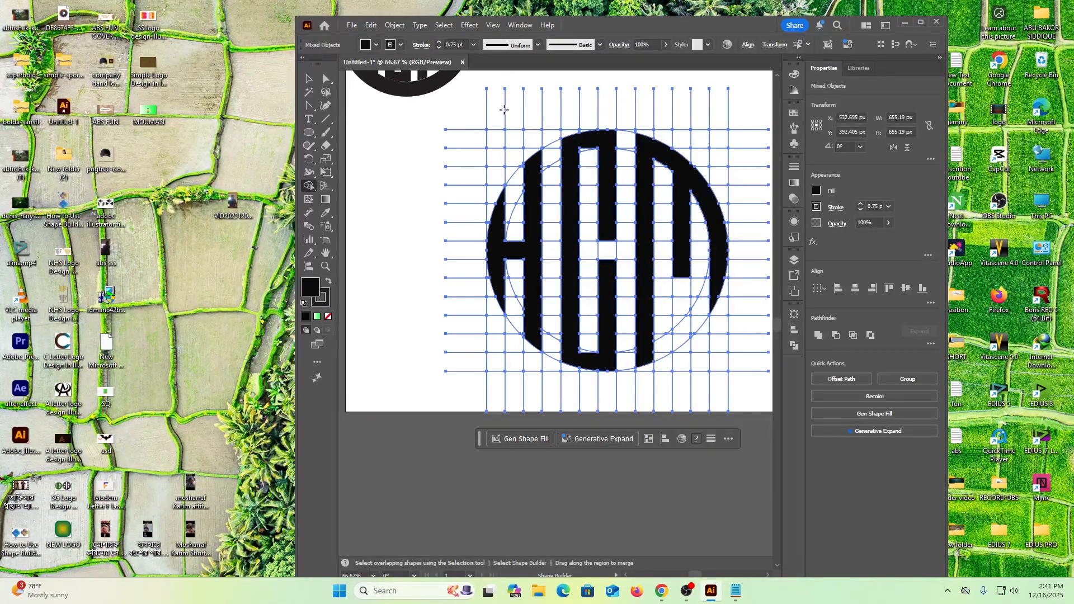
{"action": "left_click", "coordinate": [308, 78]}
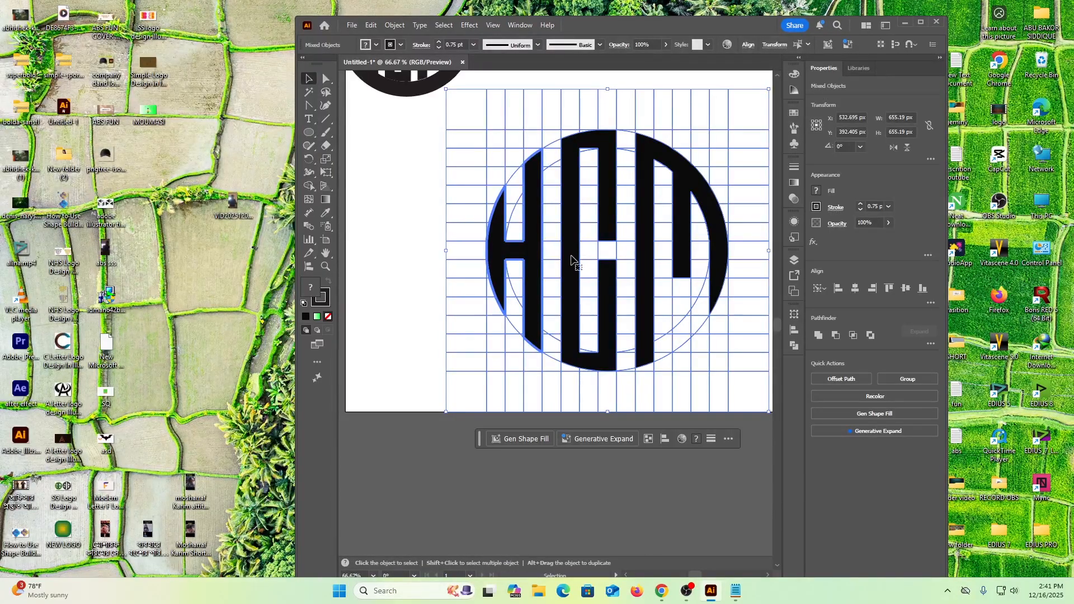
{"action": "left_click", "coordinate": [404, 174]}
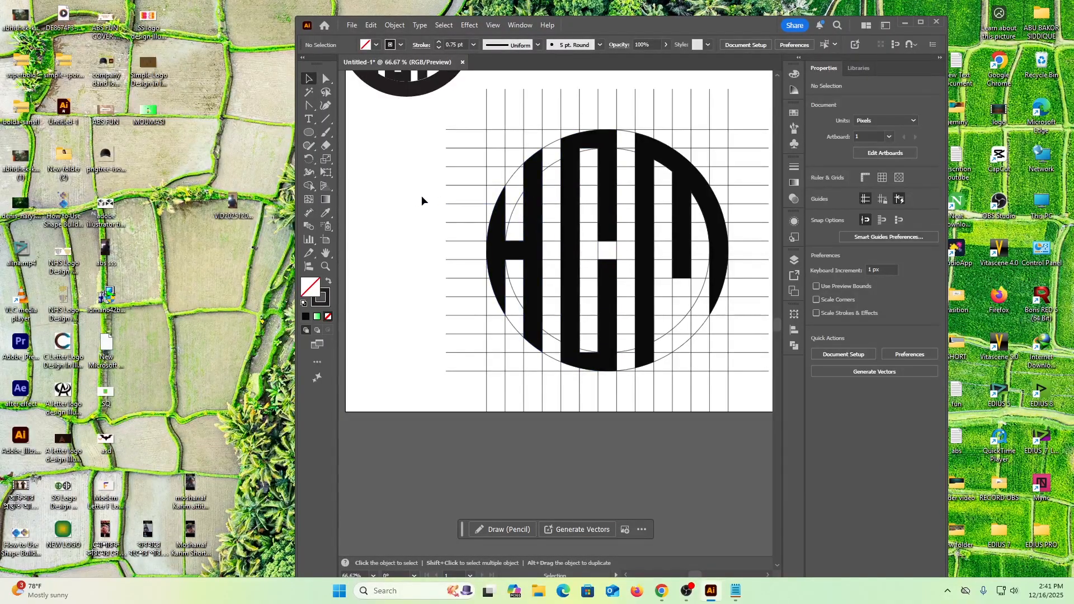
{"action": "left_click_drag", "start_coordinate": [467, 141], "coordinate": [759, 382]}
{"action": "right_click", "coordinate": [608, 230]}
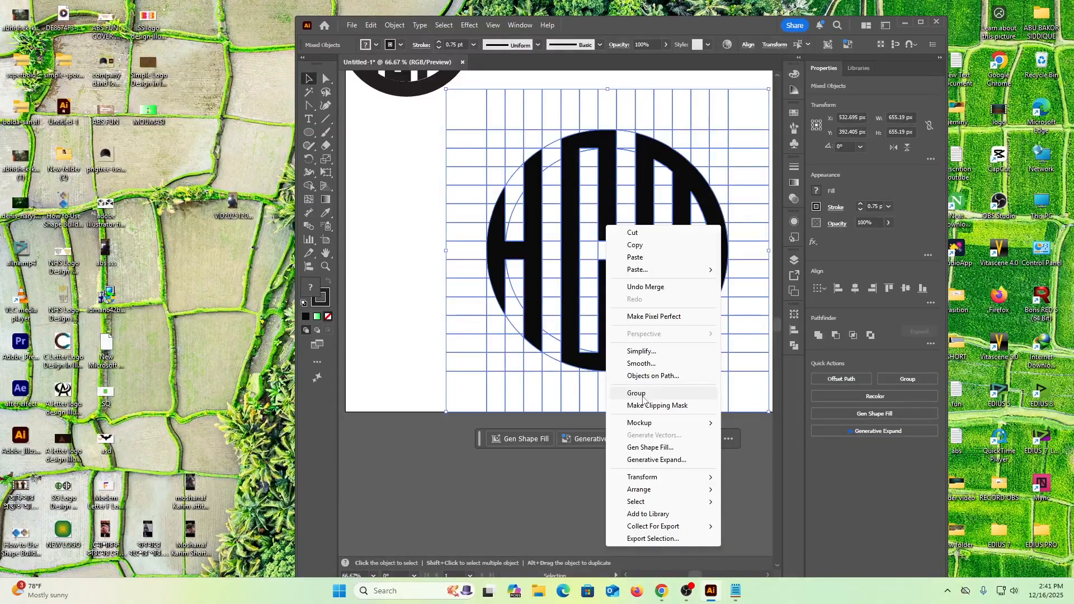
{"action": "left_click", "coordinate": [389, 244]}
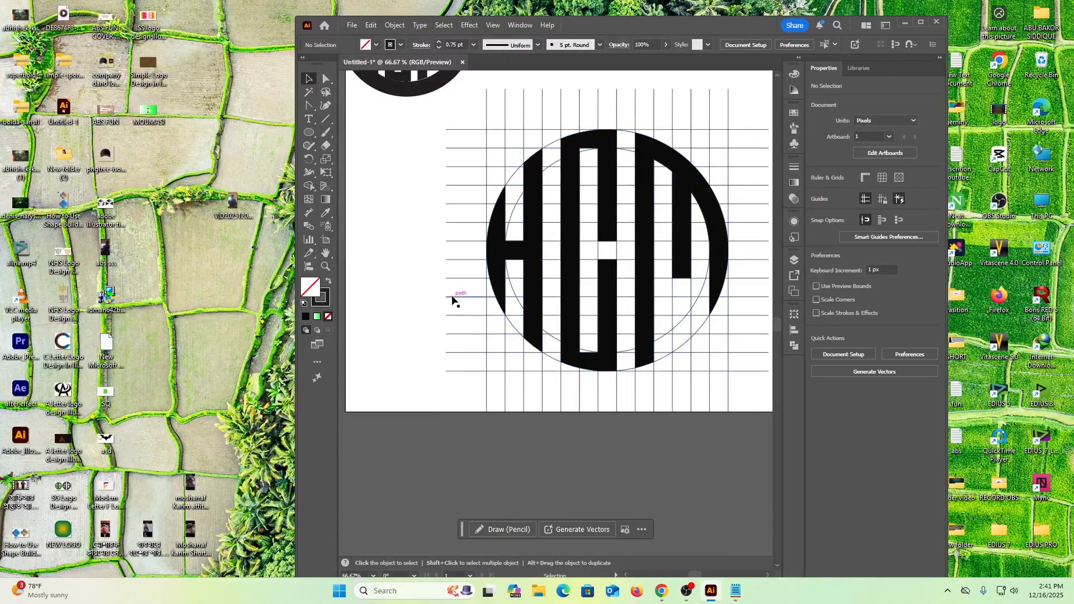
Select the merged H, C and M shapes together and remove them from the grid.
{"action": "scroll", "coordinate": [662, 286], "scroll_direction": "down", "scroll_amount": 1}
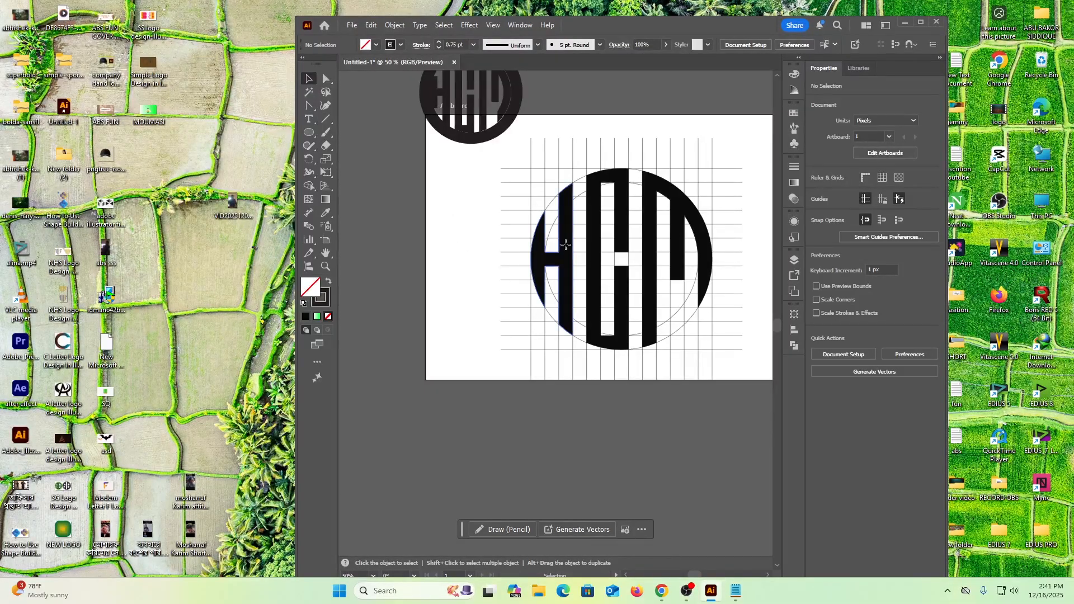
{"action": "left_click", "coordinate": [566, 267]}
{"action": "left_click", "coordinate": [599, 288], "text": "shift"}
{"action": "left_click", "coordinate": [647, 258], "text": "shift"}
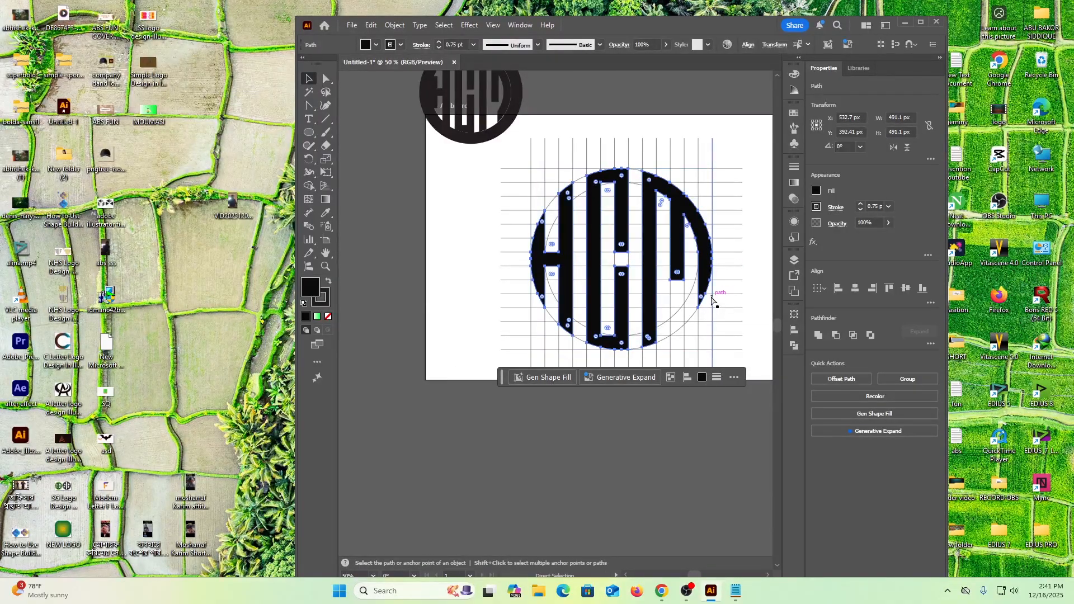
{"action": "key", "text": "Delete"}
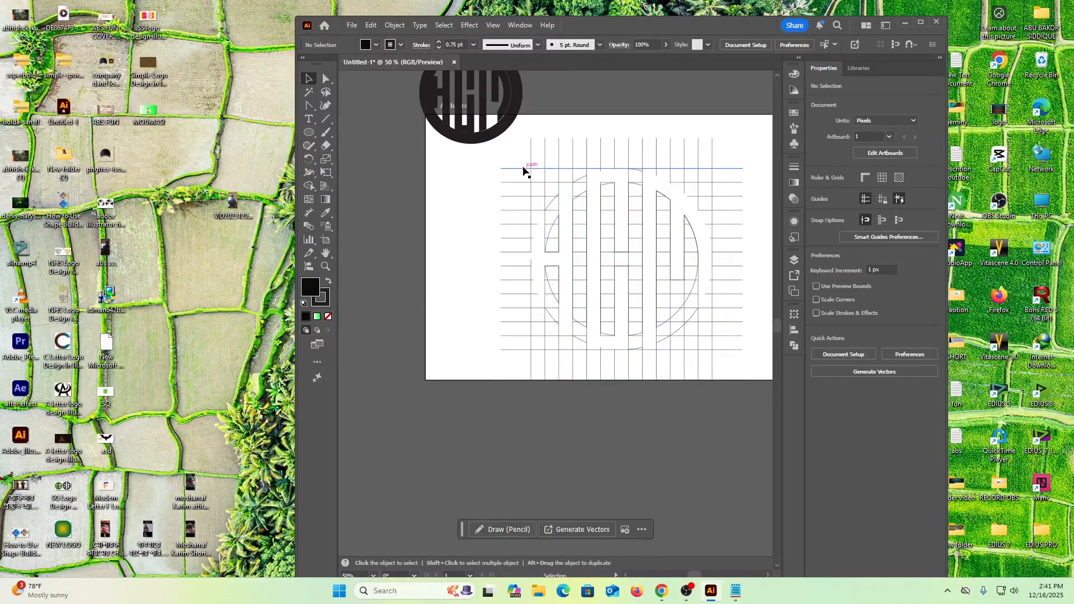
Select all remaining grid lines and circle pieces and delete them from the artboard.
{"action": "left_click_drag", "start_coordinate": [515, 154], "coordinate": [743, 366]}
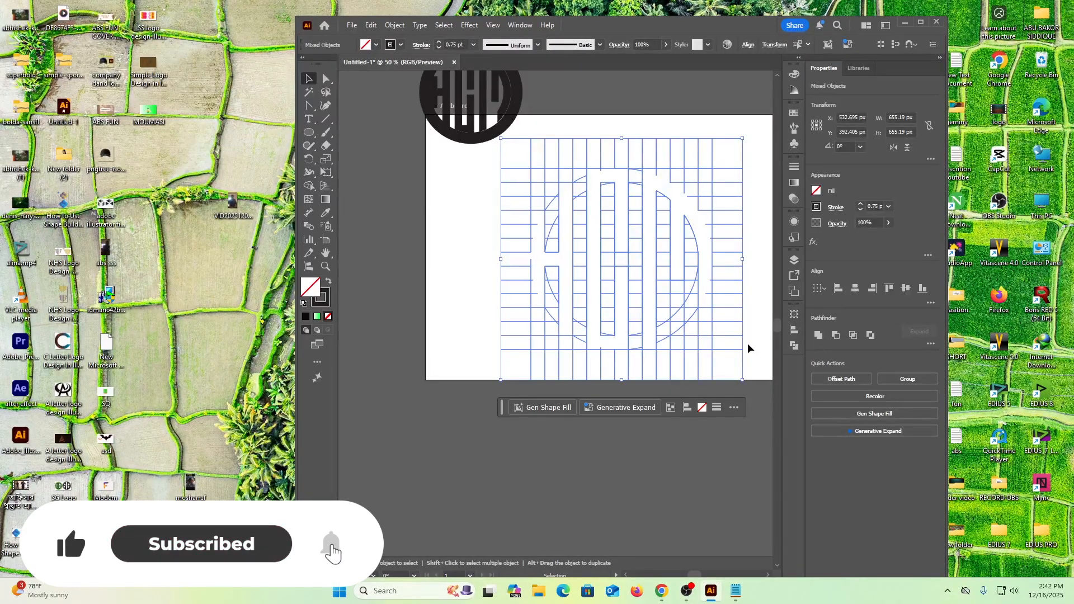
{"action": "key", "text": "Delete"}
{"action": "key", "text": "a"}
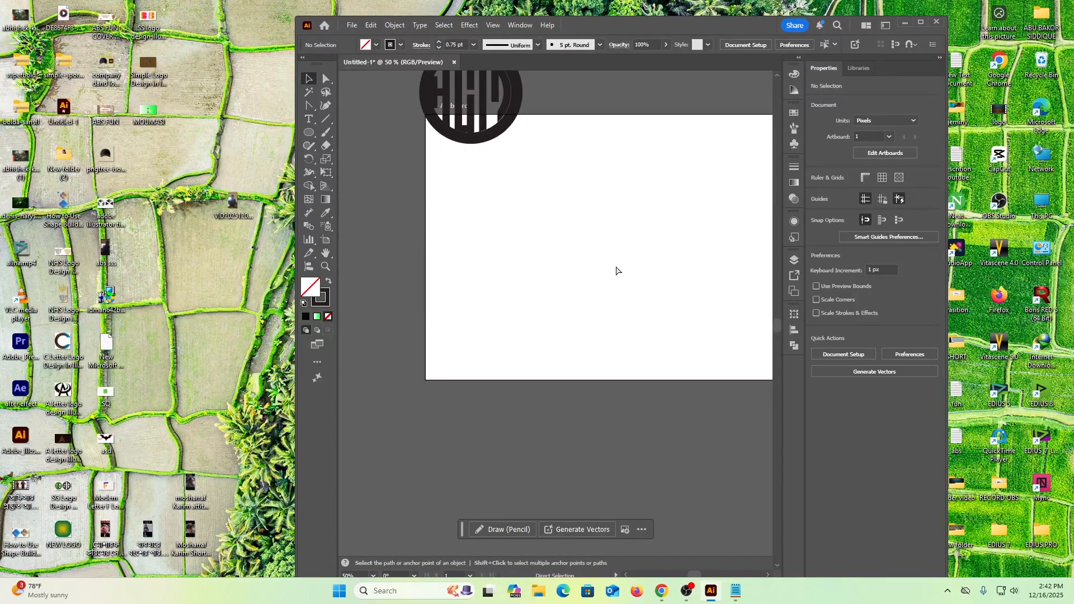
Paste the cut H, C and M letter shapes back in place on the empty artboard.
{"action": "key", "text": "ctrl+f"}
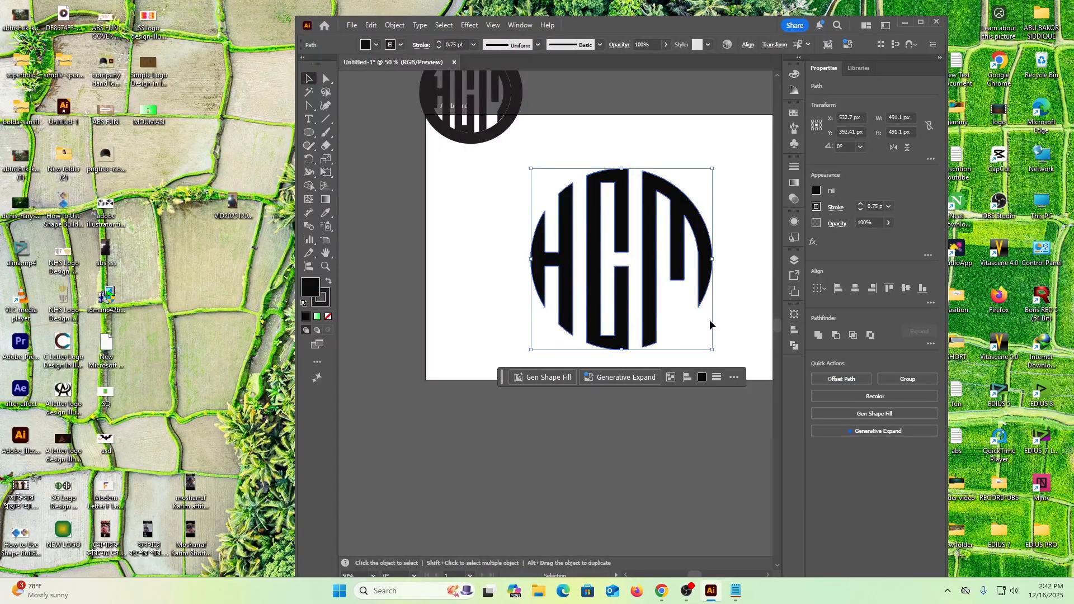
{"action": "left_click", "coordinate": [469, 232]}
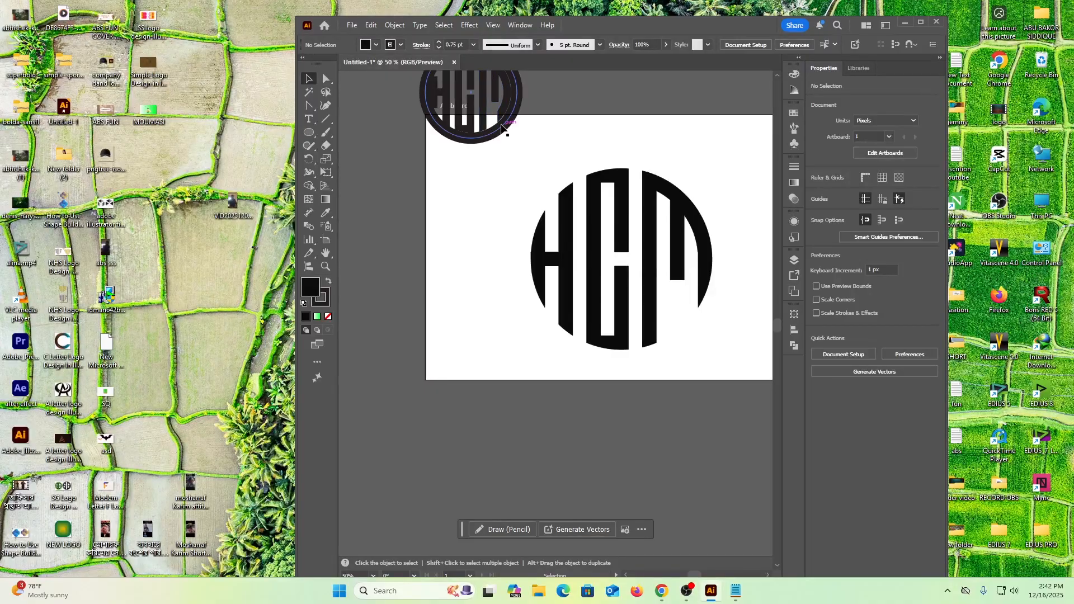
Draw a circle about 524 px in diameter around the HCM letters, centred on them, and remove its fill.
{"action": "left_click", "coordinate": [308, 132]}
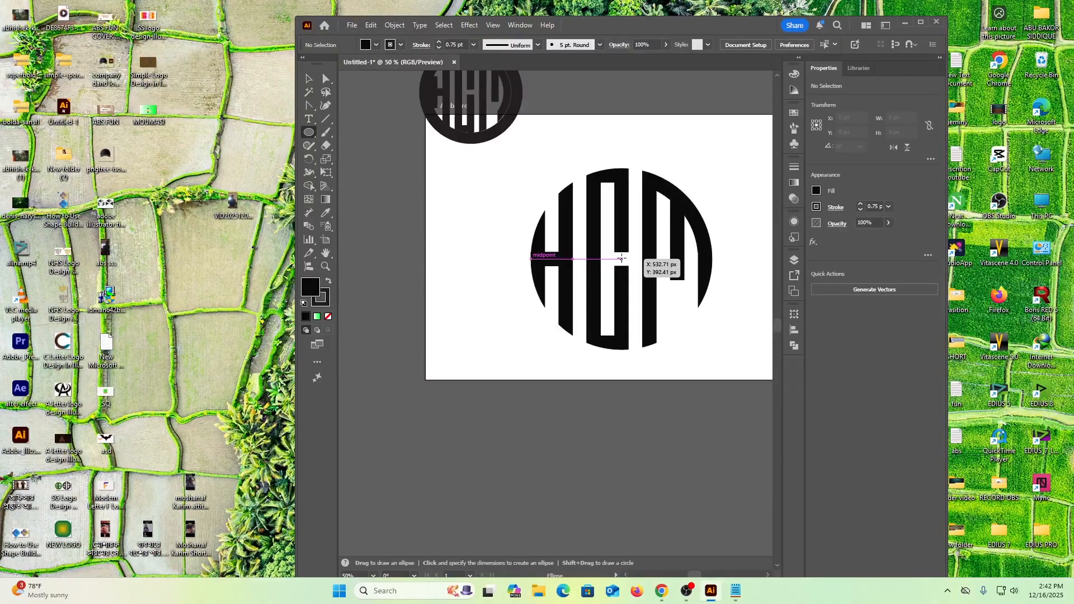
{"action": "left_click_drag", "start_coordinate": [622, 259], "coordinate": [670, 356]}
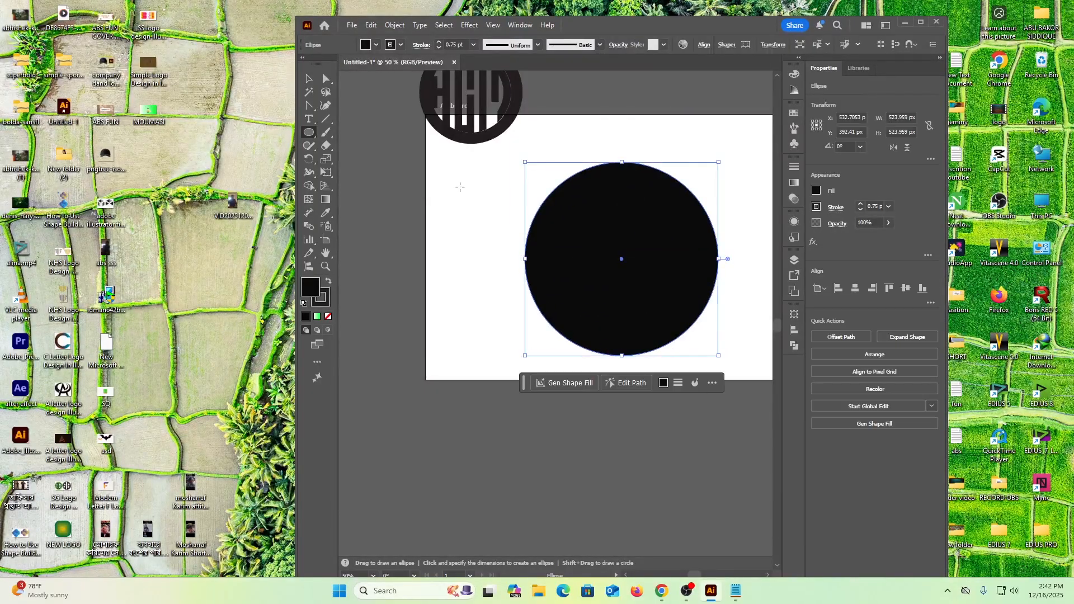
{"action": "left_click", "coordinate": [329, 317]}
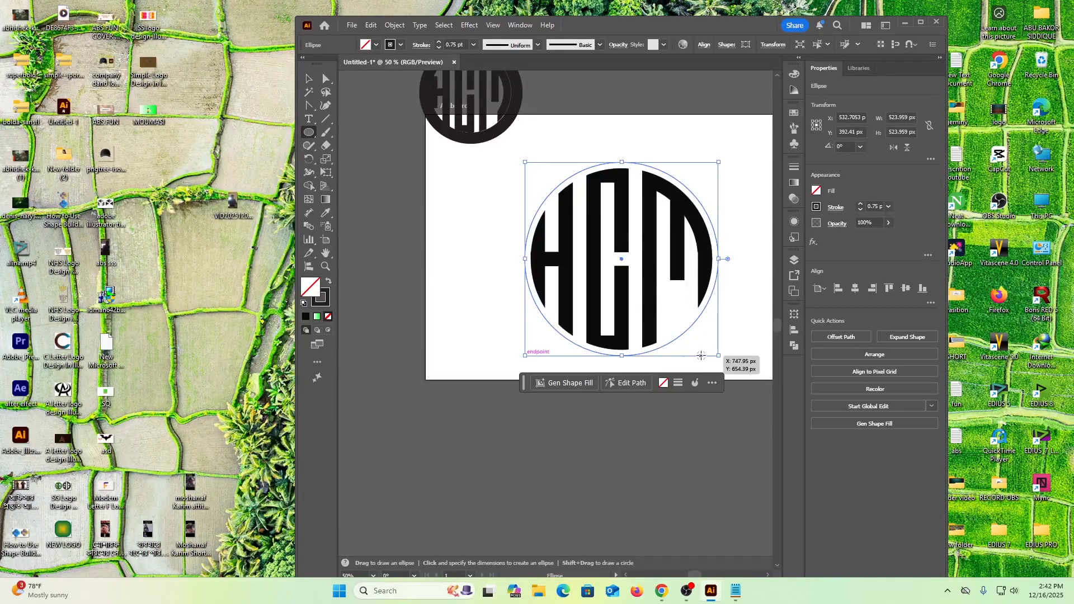
{"action": "left_click_drag", "start_coordinate": [718, 356], "coordinate": [722, 360]}
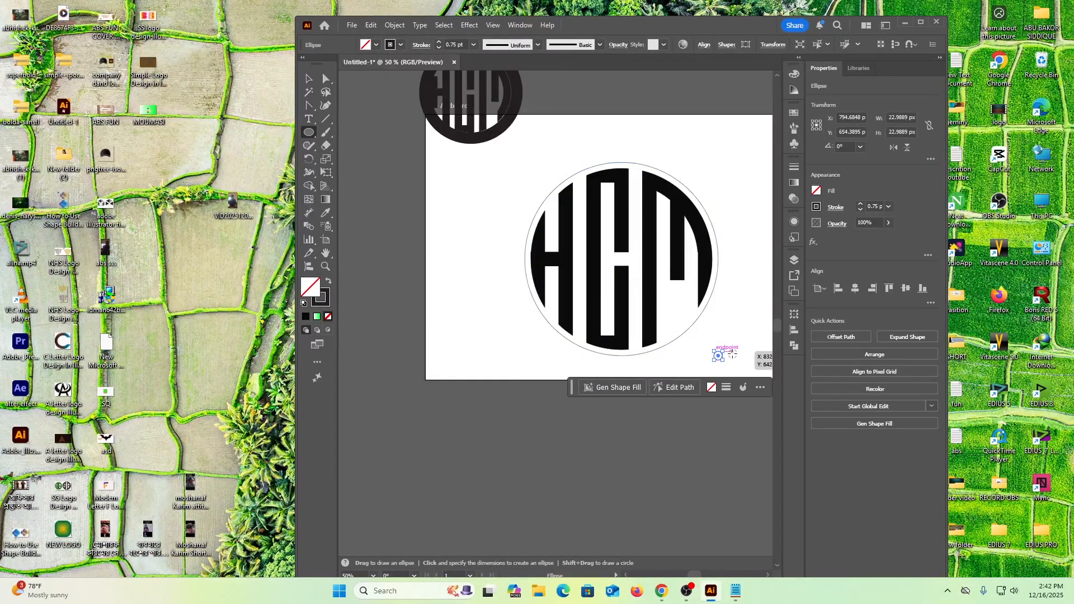
{"action": "key", "text": "v"}
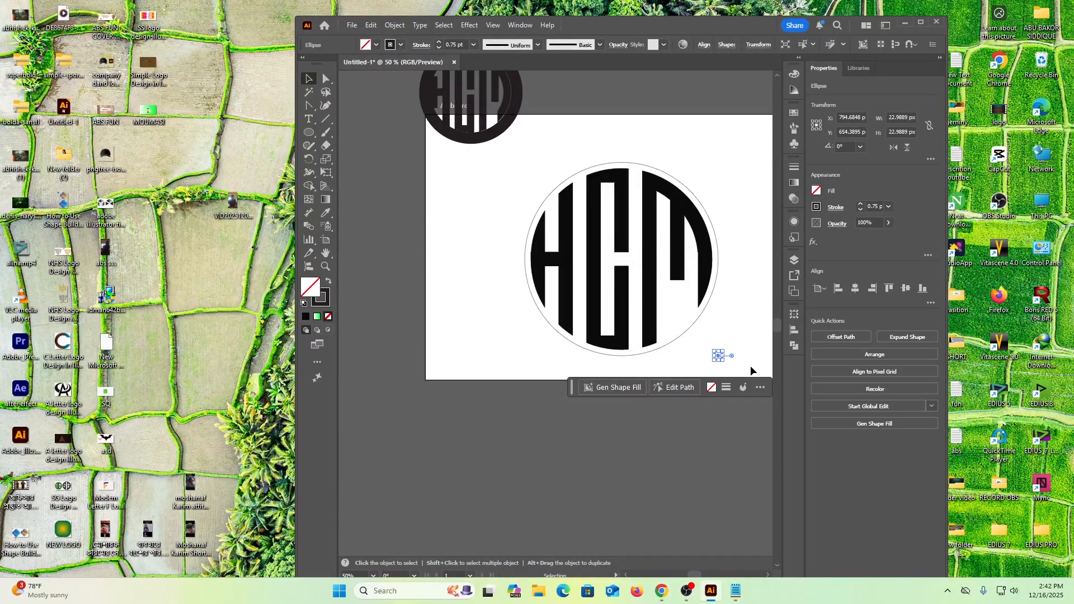
{"action": "left_click", "coordinate": [746, 373]}
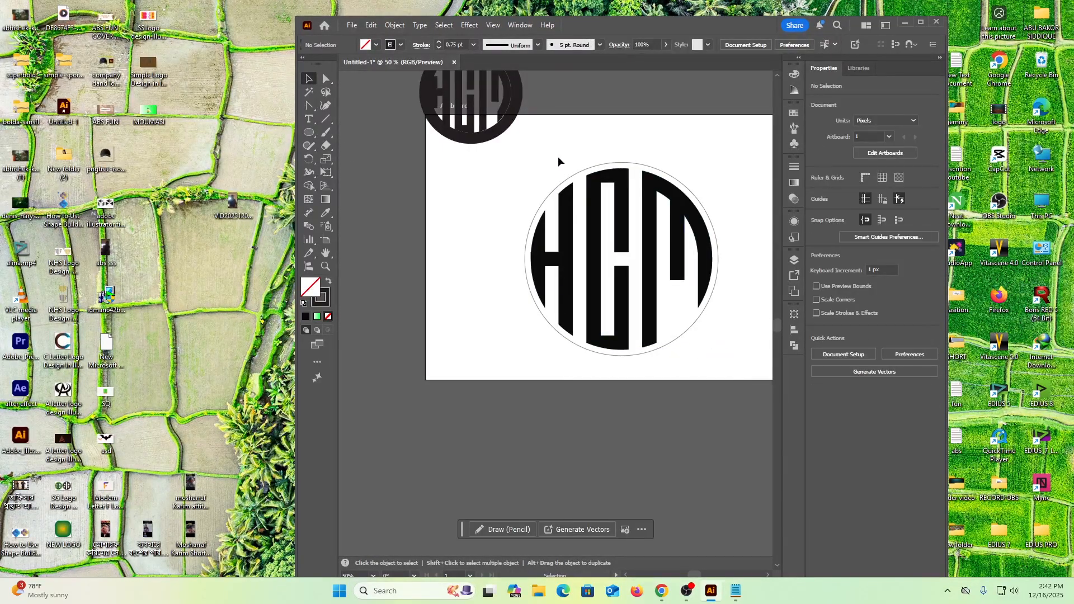
Set the stroke weight of the circle around the letters to 24 pt.
{"action": "left_click", "coordinate": [560, 186]}
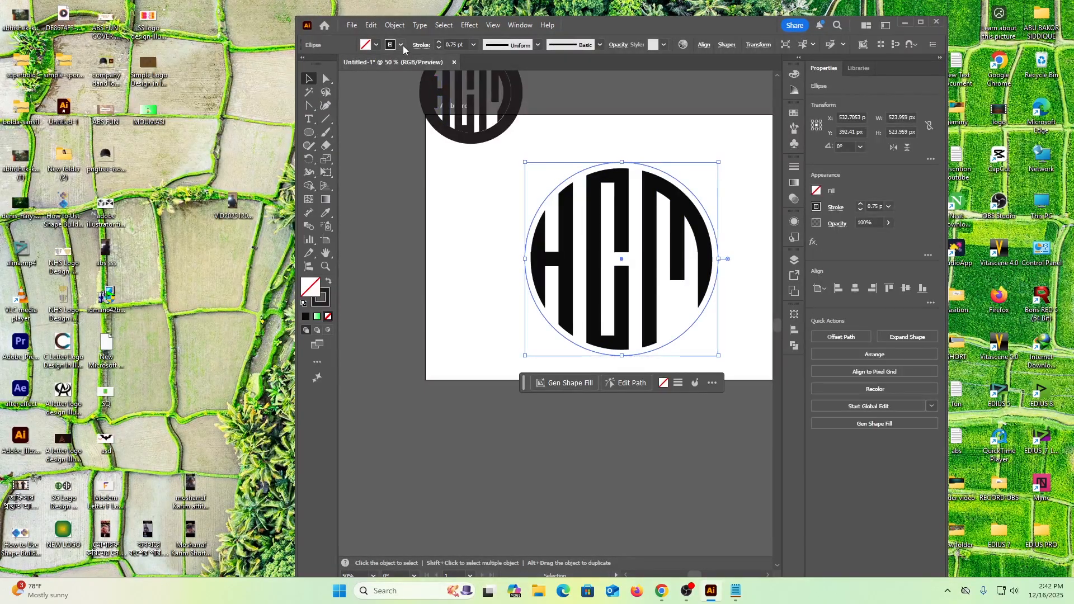
{"action": "left_click", "coordinate": [439, 42]}
{"action": "left_click", "coordinate": [438, 42]}
{"action": "left_click", "coordinate": [439, 42]}
{"action": "left_click", "coordinate": [438, 42]}
{"action": "left_click", "coordinate": [438, 42]}
{"action": "left_click", "coordinate": [439, 42]}
{"action": "left_click", "coordinate": [438, 43]}
{"action": "left_click", "coordinate": [438, 43]}
{"action": "left_click", "coordinate": [439, 43]}
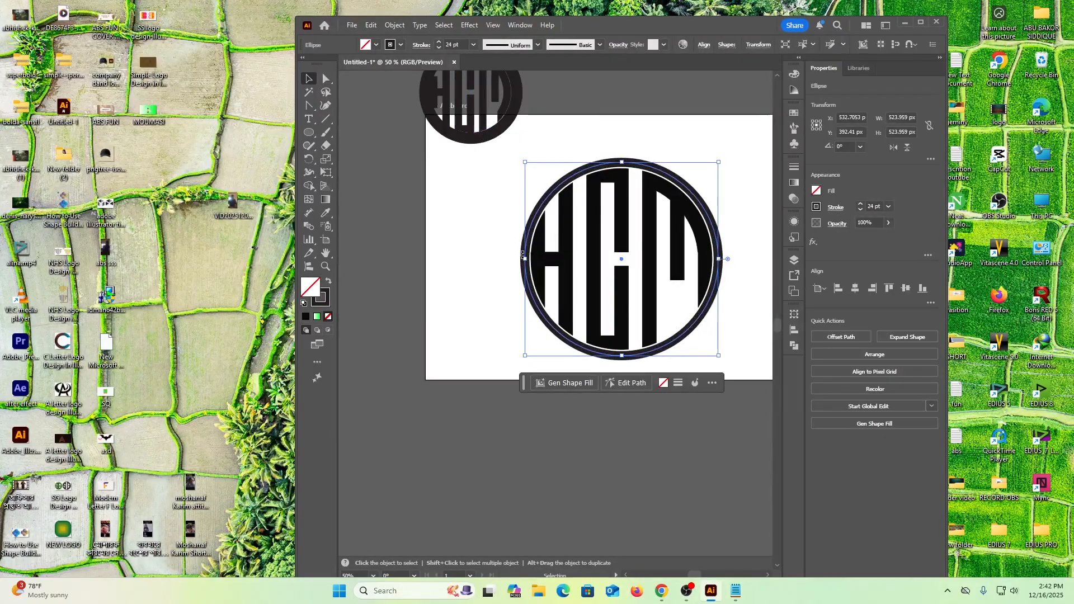
{"action": "left_click", "coordinate": [472, 240]}
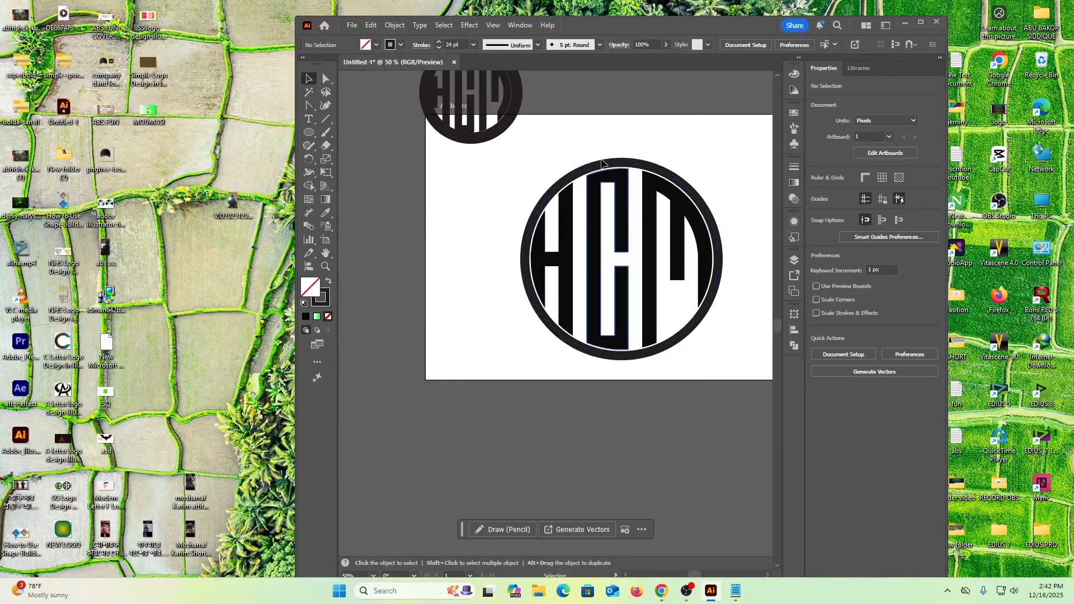
Expand the fill and stroke of the ring and the H, C and M letters into plain shapes.
{"action": "left_click", "coordinate": [691, 342]}
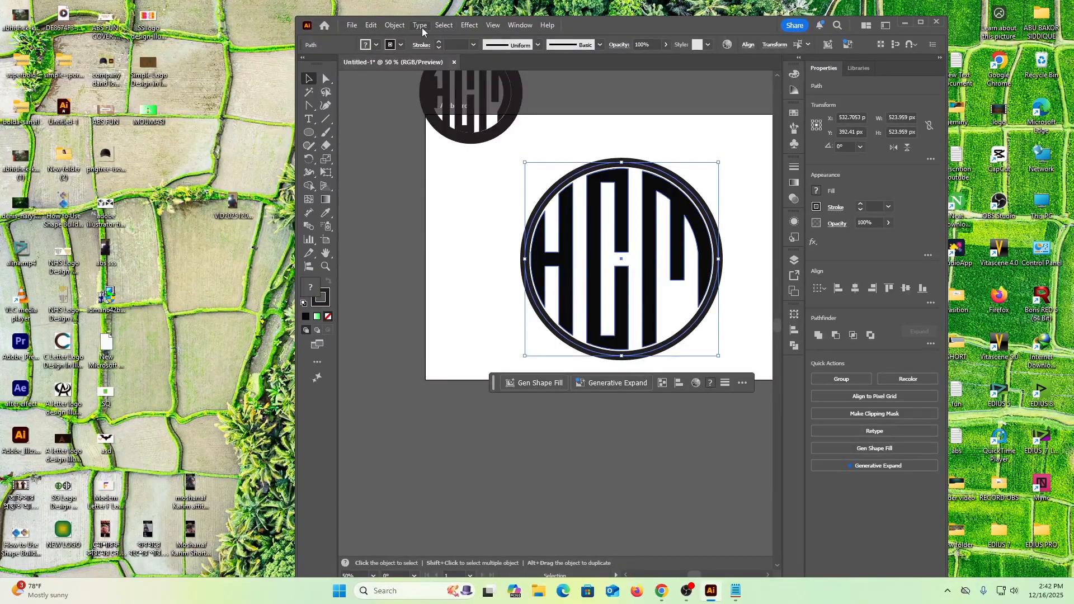
{"action": "left_click", "coordinate": [395, 25]}
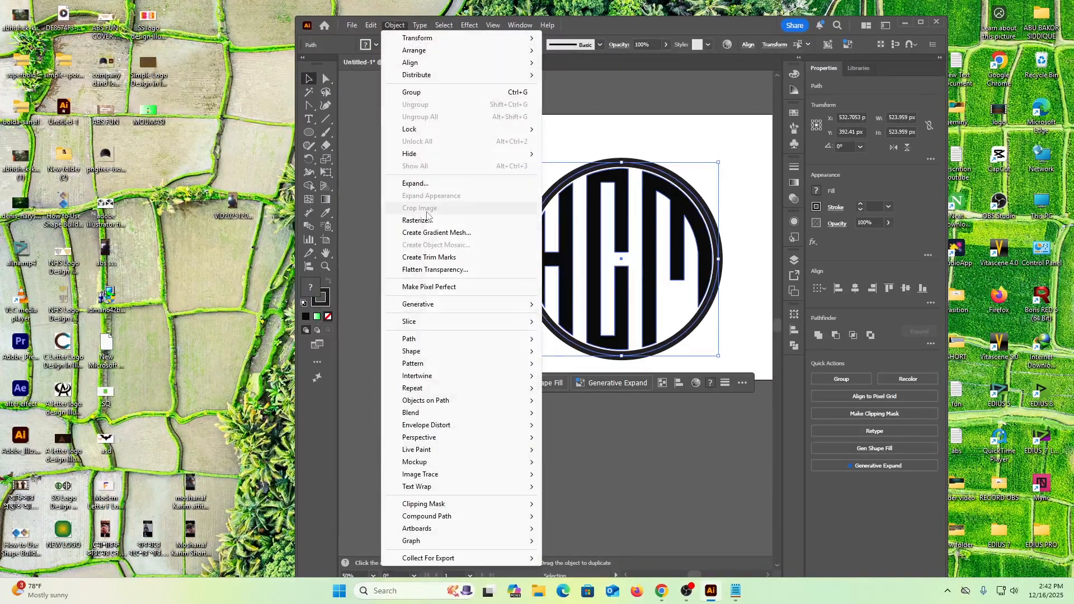
{"action": "left_click", "coordinate": [414, 183]}
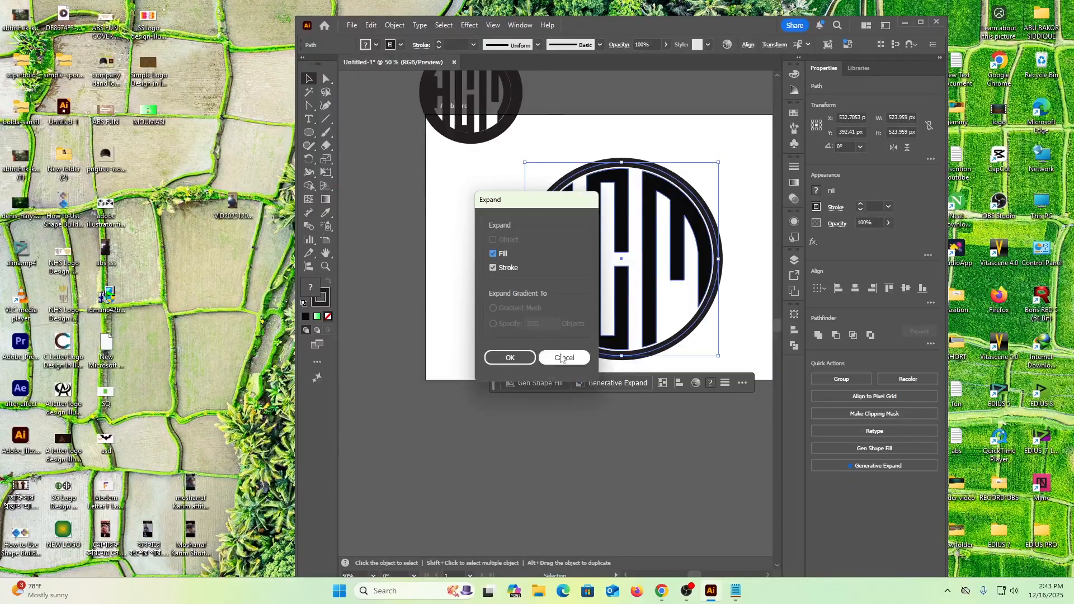
{"action": "left_click", "coordinate": [518, 361]}
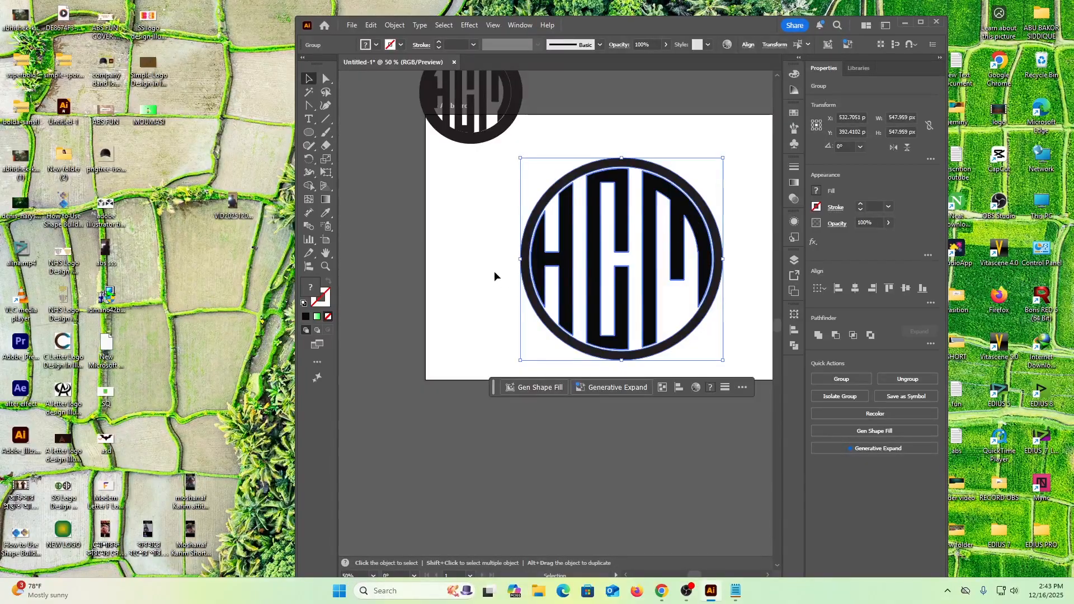
Unite the expanded ring and HCM letters into one artwork with Pathfinder.
{"action": "left_click", "coordinate": [794, 346]}
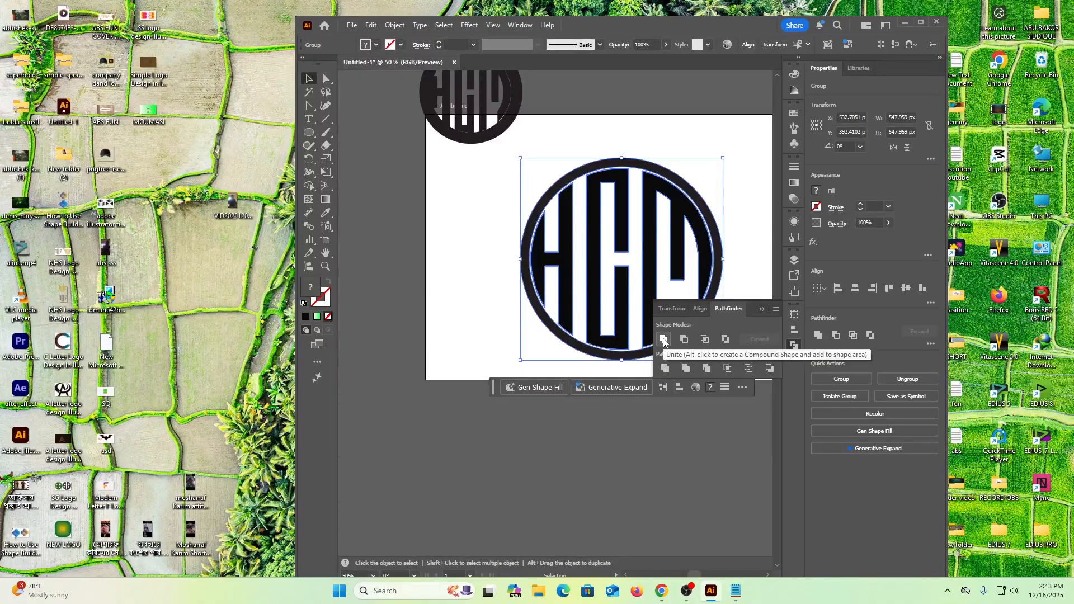
{"action": "left_click", "coordinate": [663, 340]}
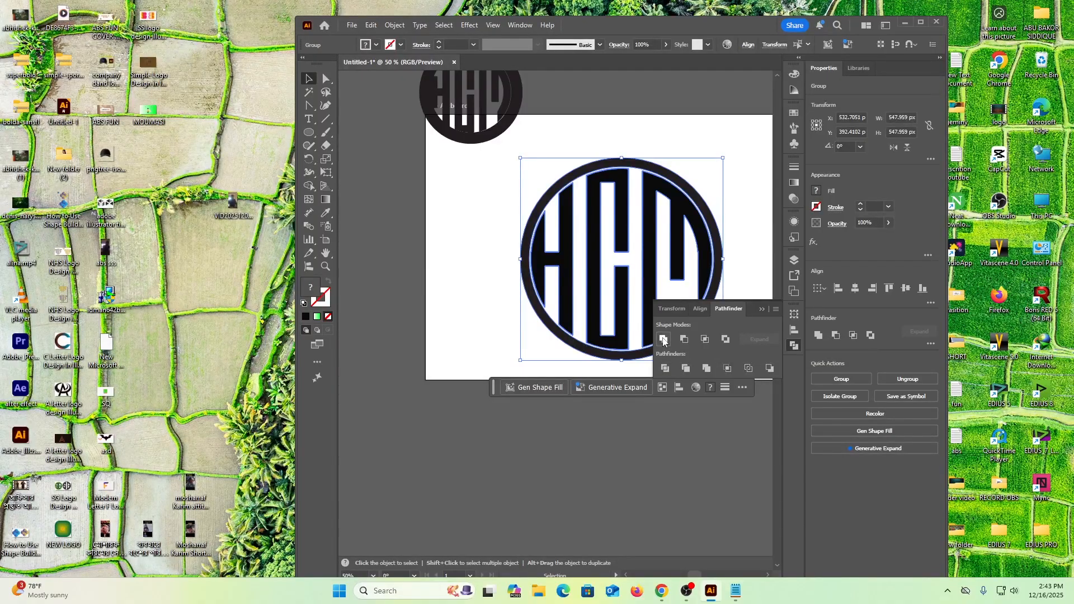
{"action": "left_click", "coordinate": [476, 217]}
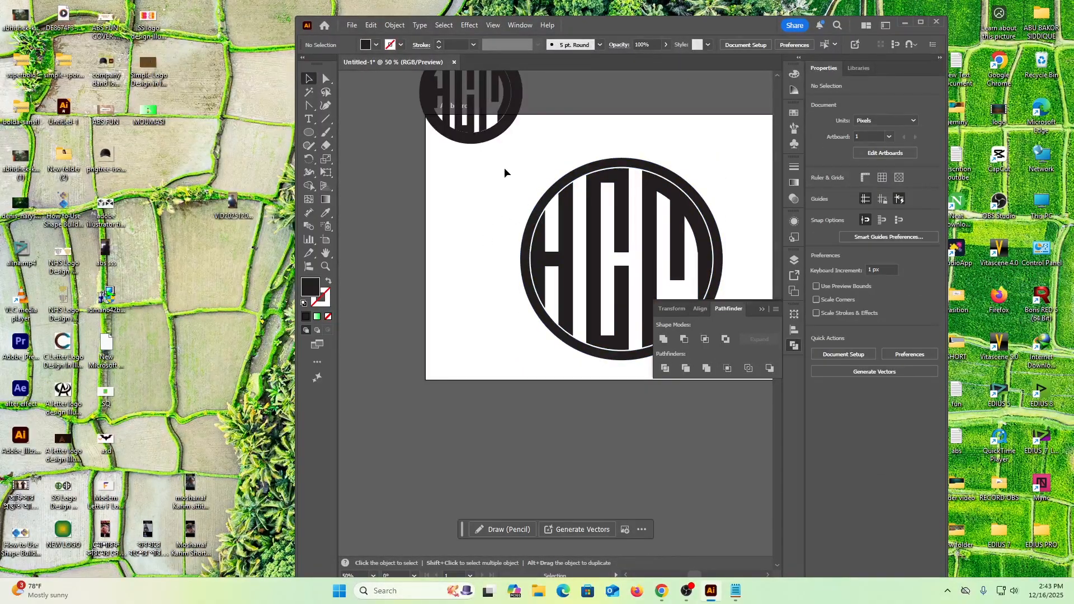
{"action": "left_click", "coordinate": [760, 309]}
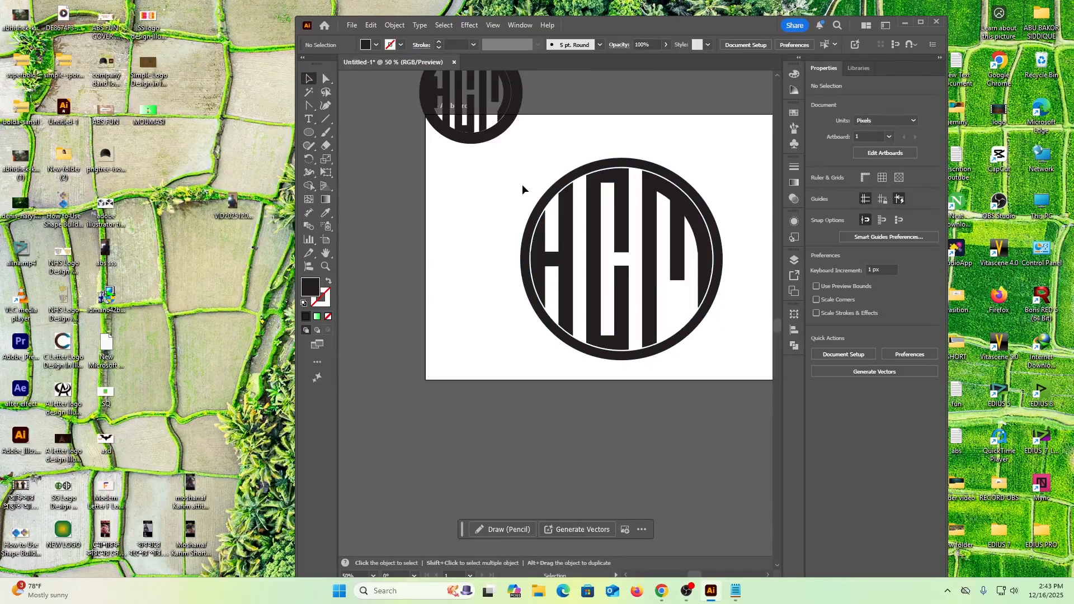
{"action": "left_click", "coordinate": [667, 300]}
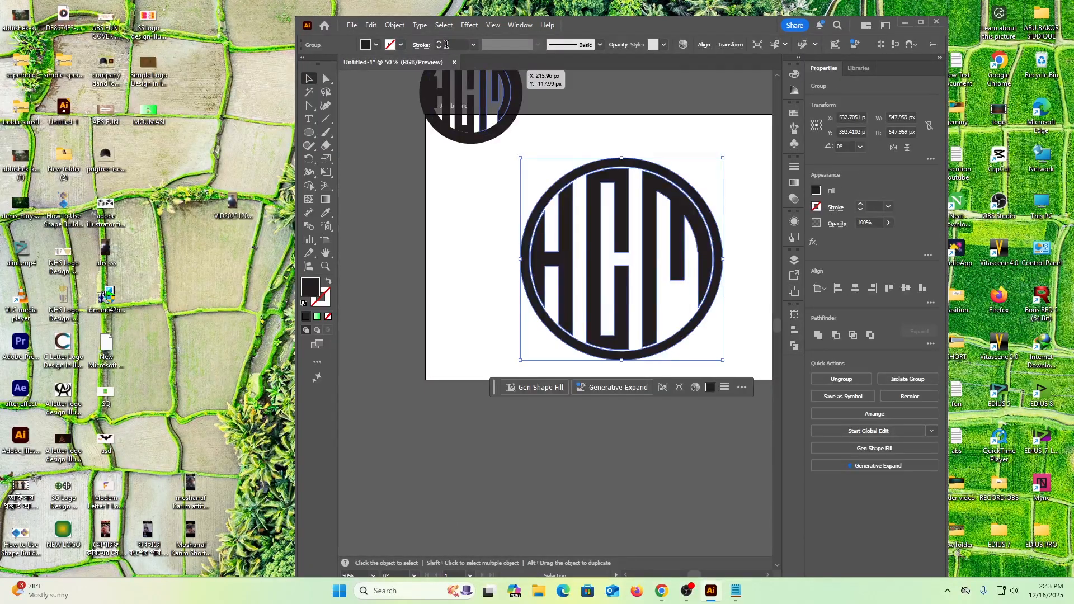
{"action": "left_click", "coordinate": [495, 196]}
{"action": "left_click", "coordinate": [593, 242]}
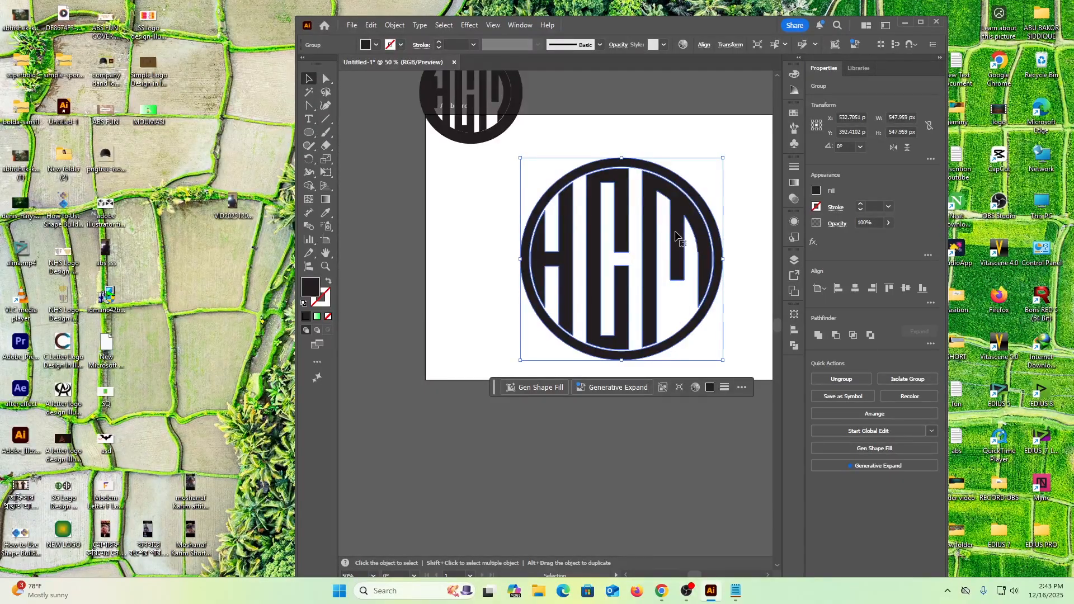
{"action": "left_click", "coordinate": [468, 272]}
{"action": "left_click", "coordinate": [578, 257]}
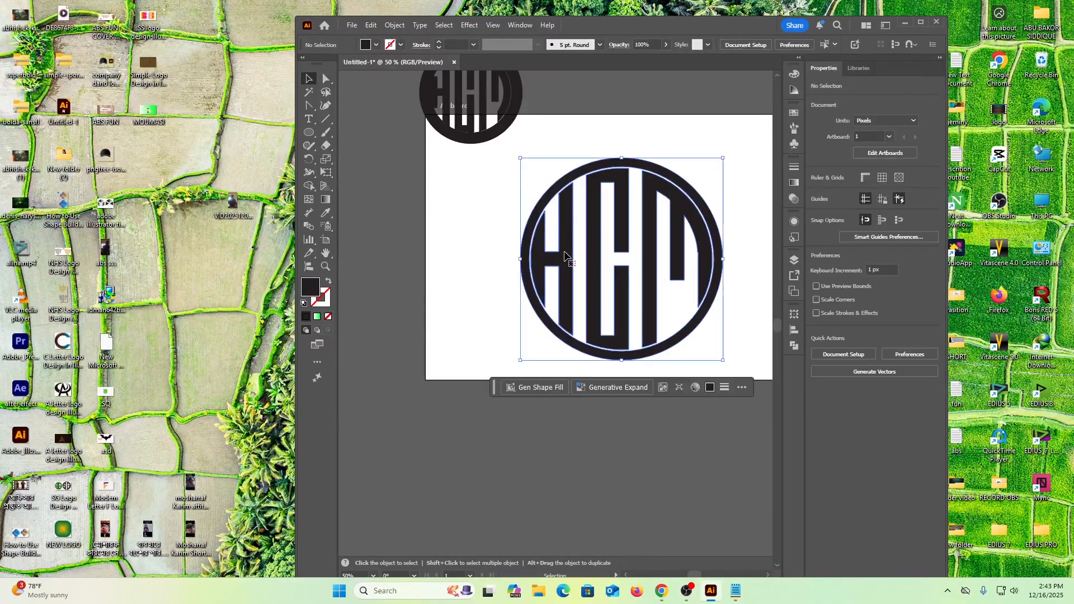
{"action": "left_click", "coordinate": [454, 228]}
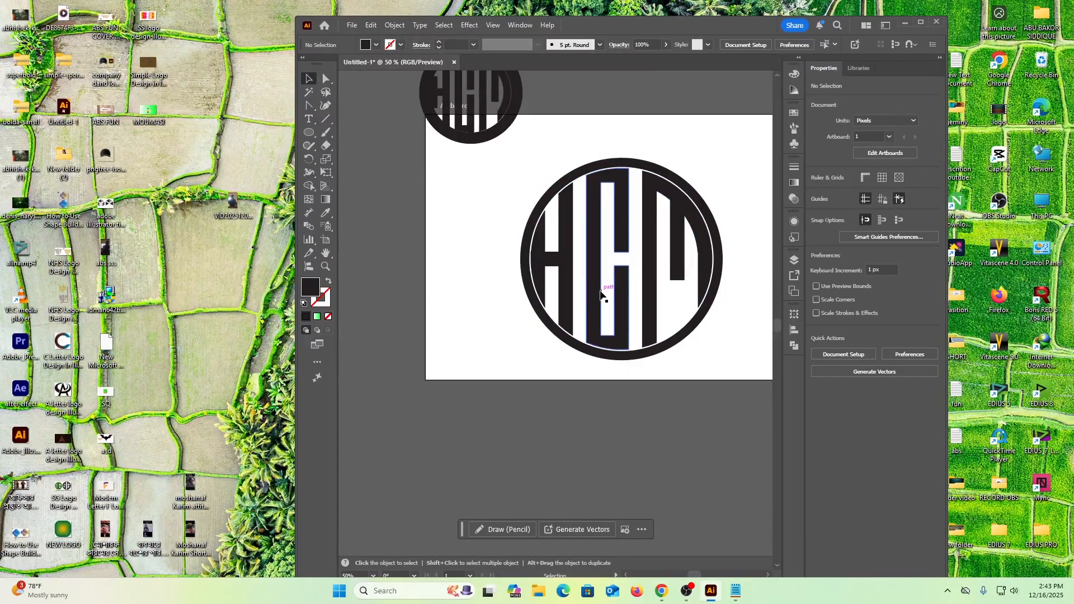
{"action": "left_click", "coordinate": [536, 210]}
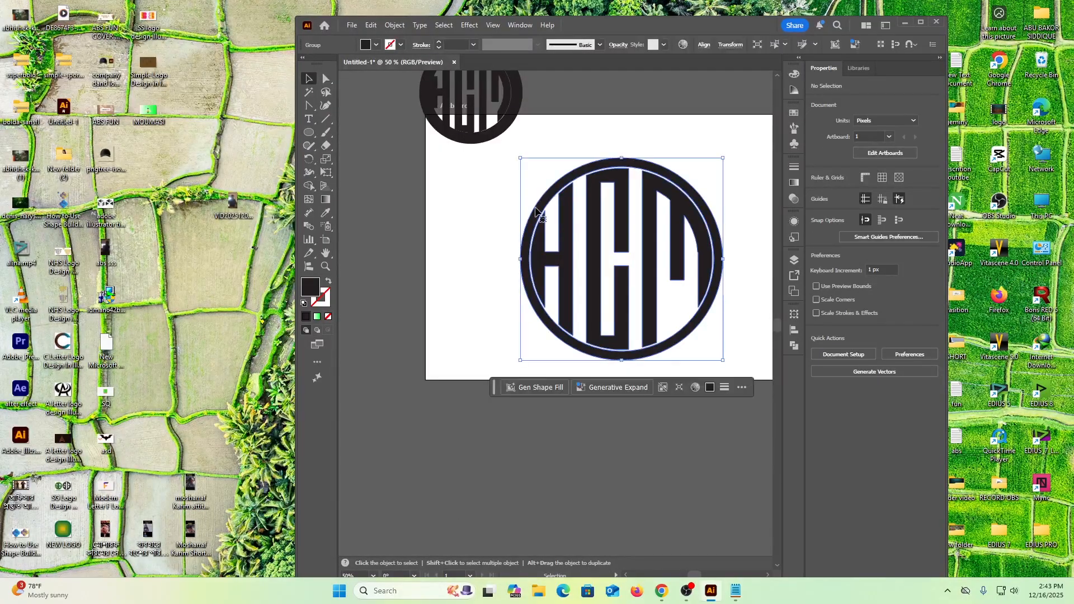